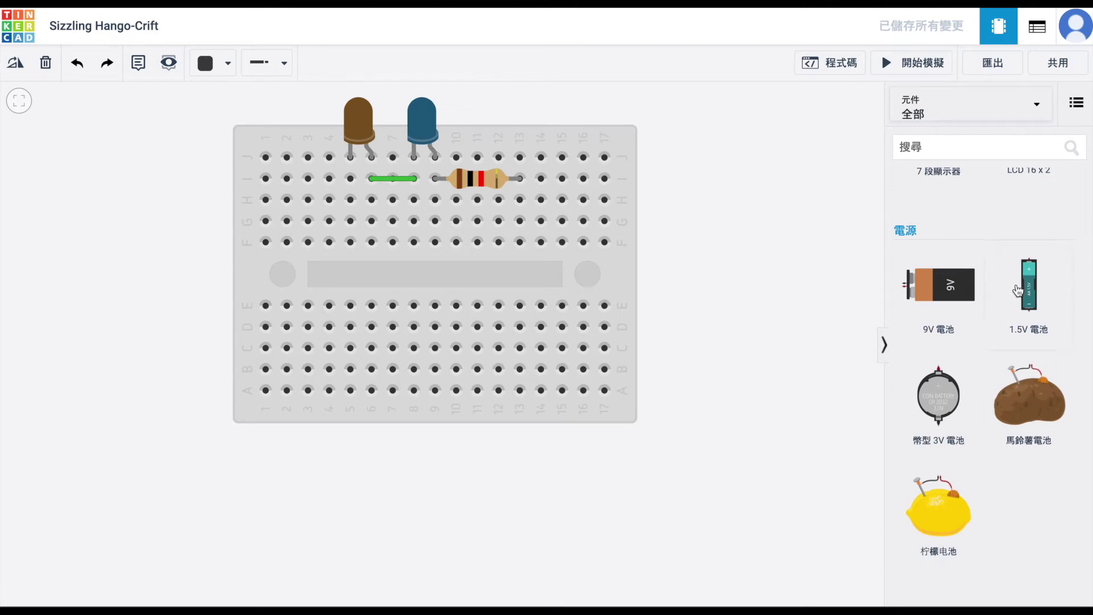
Place a two-cell AA 1.5V battery beside the breadboard and wire its positive terminal to hole J13 with a right-angle bend
{"action": "left_click_drag", "start_coordinate": [1022, 291], "coordinate": [805, 297]}
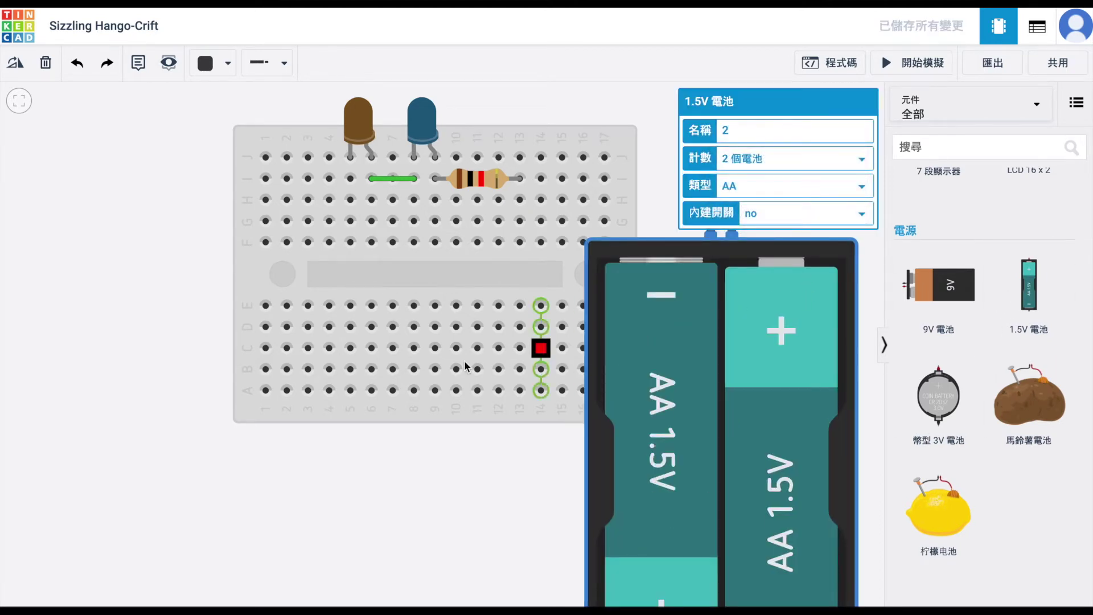
{"action": "left_click_drag", "start_coordinate": [422, 276], "coordinate": [313, 349]}
{"action": "left_click", "coordinate": [732, 231]}
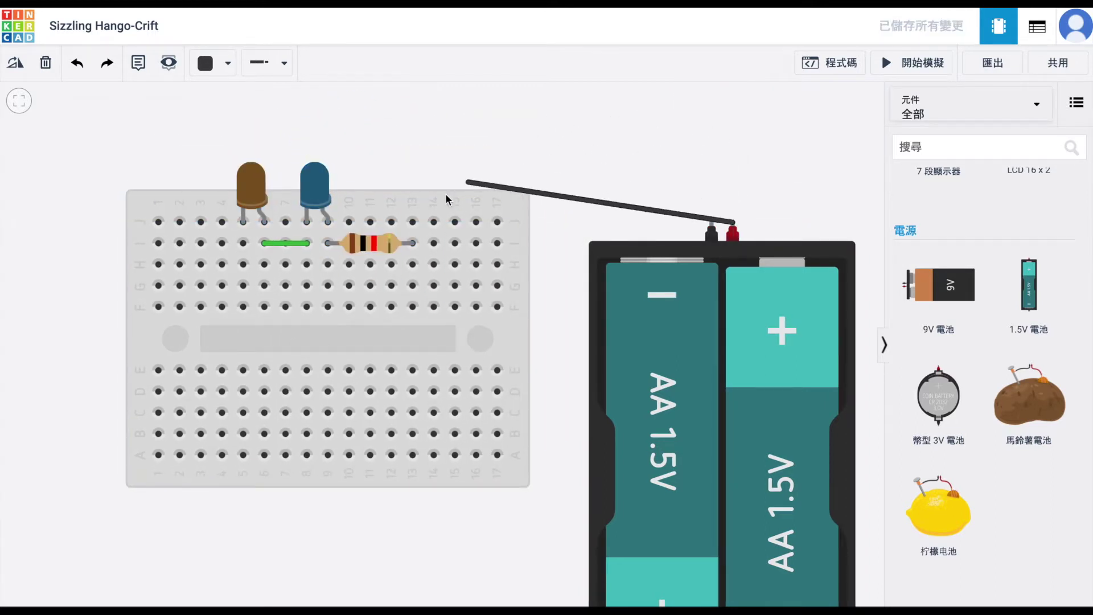
{"action": "left_click", "coordinate": [412, 221]}
{"action": "left_click_drag", "start_coordinate": [705, 312], "coordinate": [686, 429]}
{"action": "left_click_drag", "start_coordinate": [603, 300], "coordinate": [717, 222]}
Wire the battery's negative terminal to breadboard hole F5, bending the wire at a right angle
{"action": "left_click", "coordinate": [694, 344]}
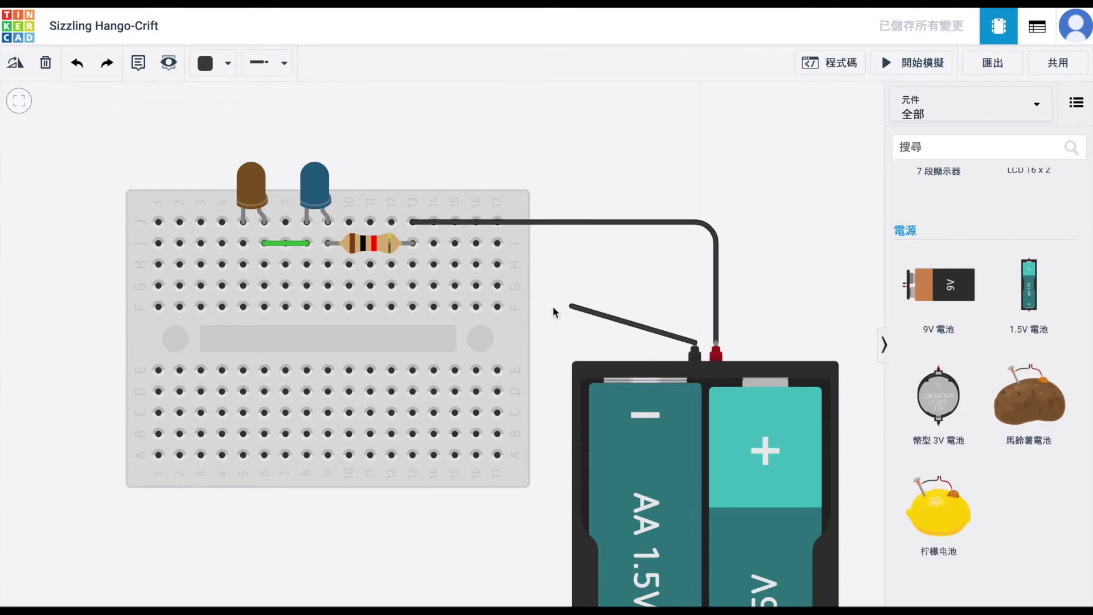
{"action": "left_click", "coordinate": [243, 306]}
{"action": "left_click_drag", "start_coordinate": [419, 324], "coordinate": [244, 342]}
{"action": "left_click", "coordinate": [650, 163]}
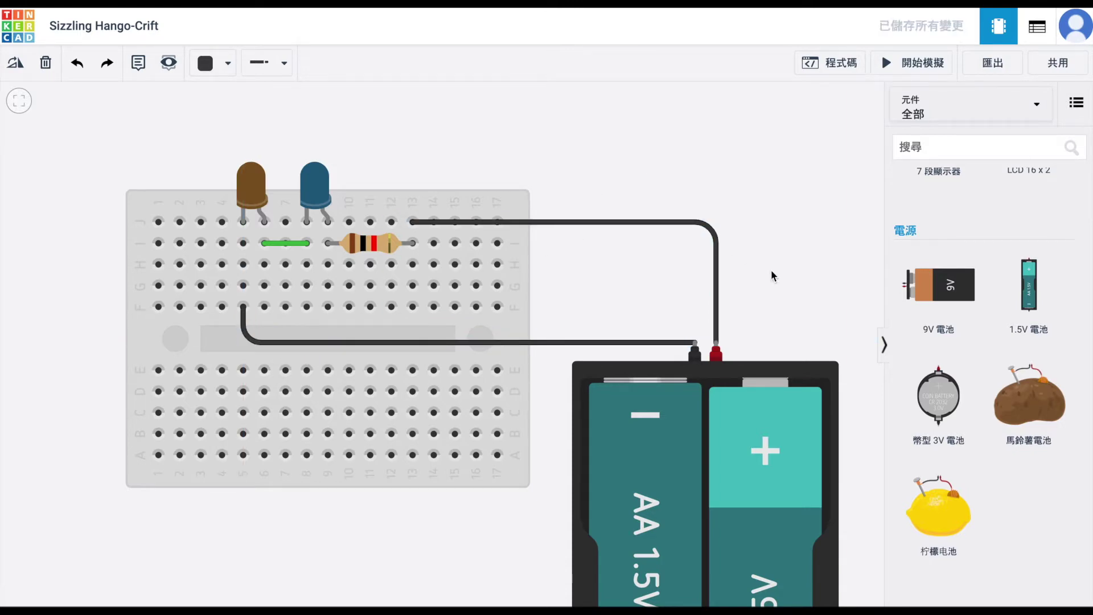
Set the breadboard resistor's resistance to 200 Ω
{"action": "left_click", "coordinate": [388, 245]}
{"action": "left_click", "coordinate": [711, 157]}
{"action": "type", "text": "2"}
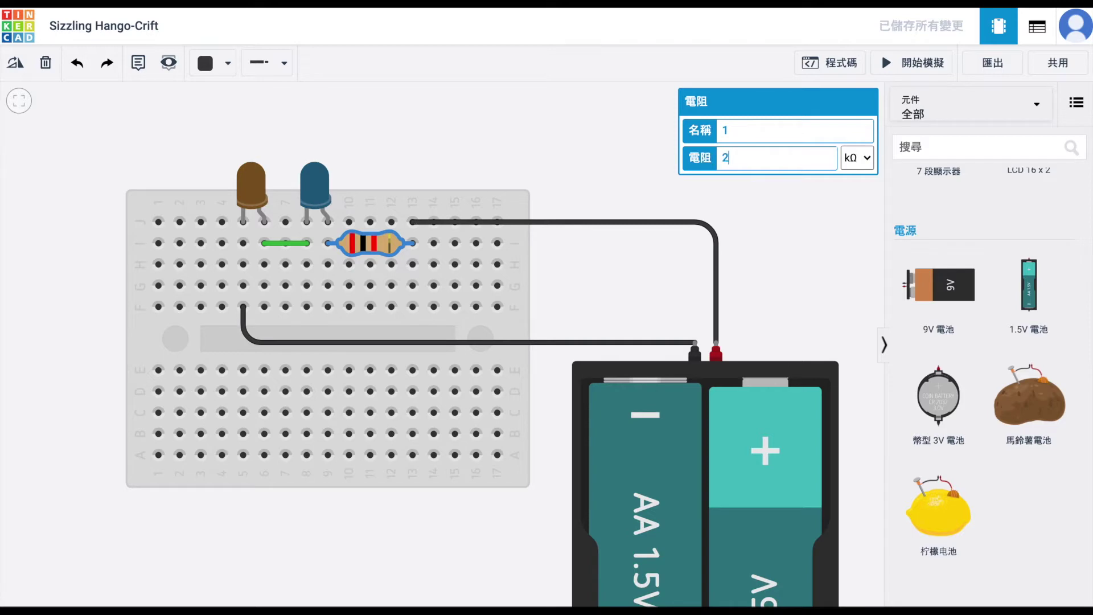
{"action": "type", "text": "00"}
{"action": "left_click", "coordinate": [859, 159]}
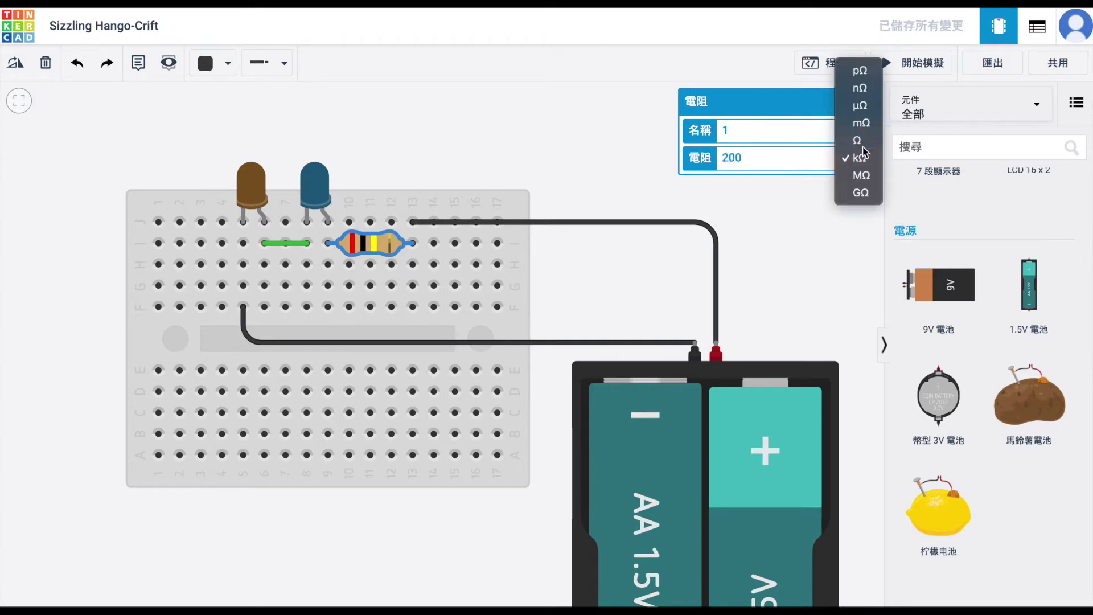
{"action": "left_click", "coordinate": [862, 147]}
{"action": "left_click", "coordinate": [803, 234]}
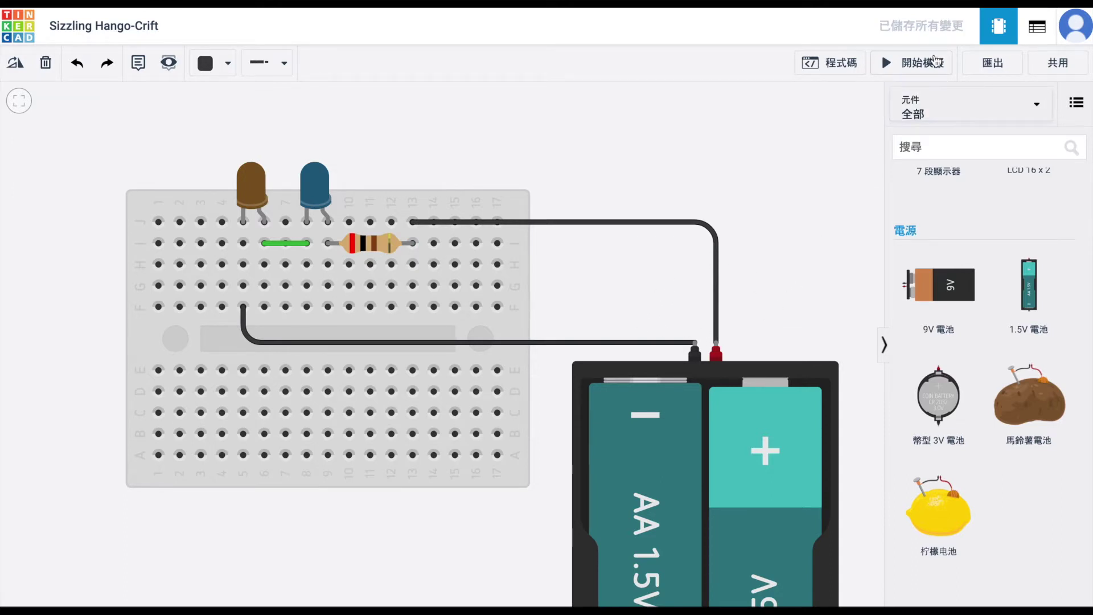
Simulate the two-LED circuit and change the 1.5V battery count to 3 cells while it runs
{"action": "left_click", "coordinate": [936, 65]}
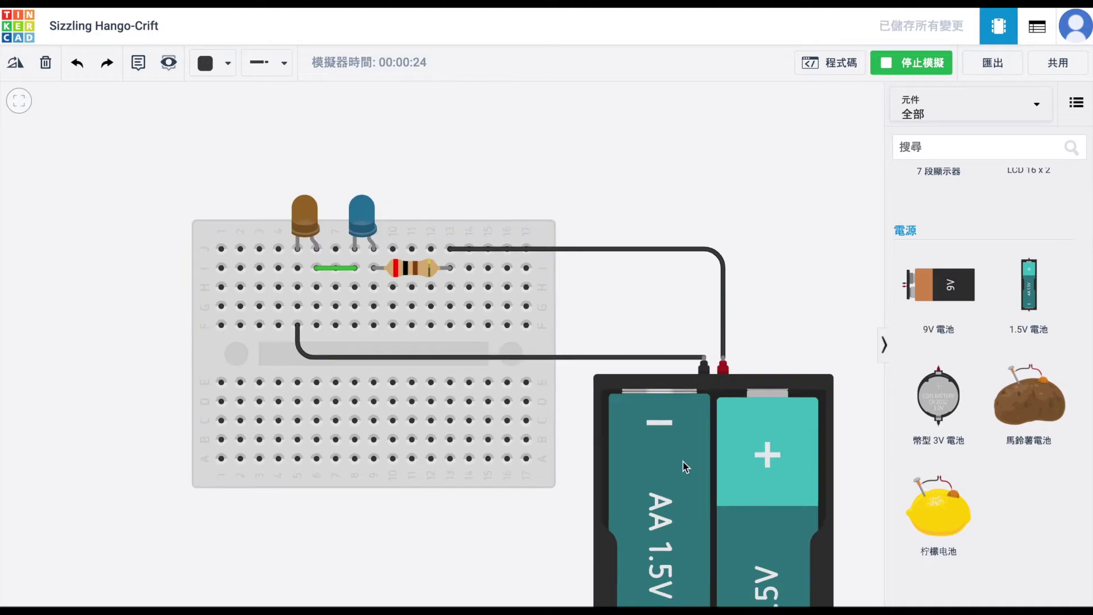
{"action": "left_click", "coordinate": [685, 466]}
{"action": "left_click", "coordinate": [773, 158]}
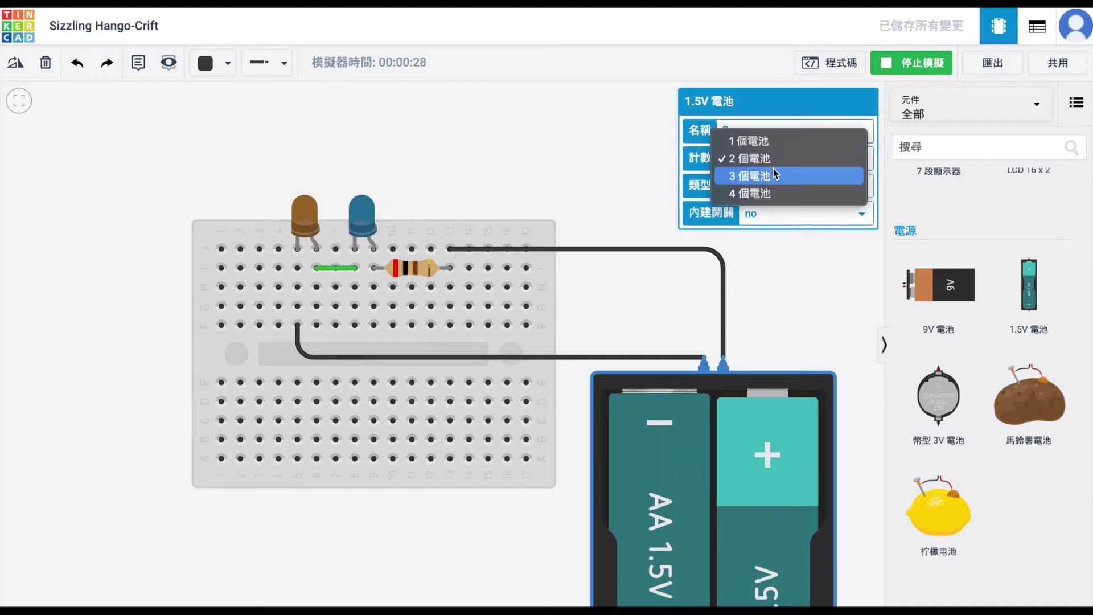
{"action": "left_click", "coordinate": [773, 170]}
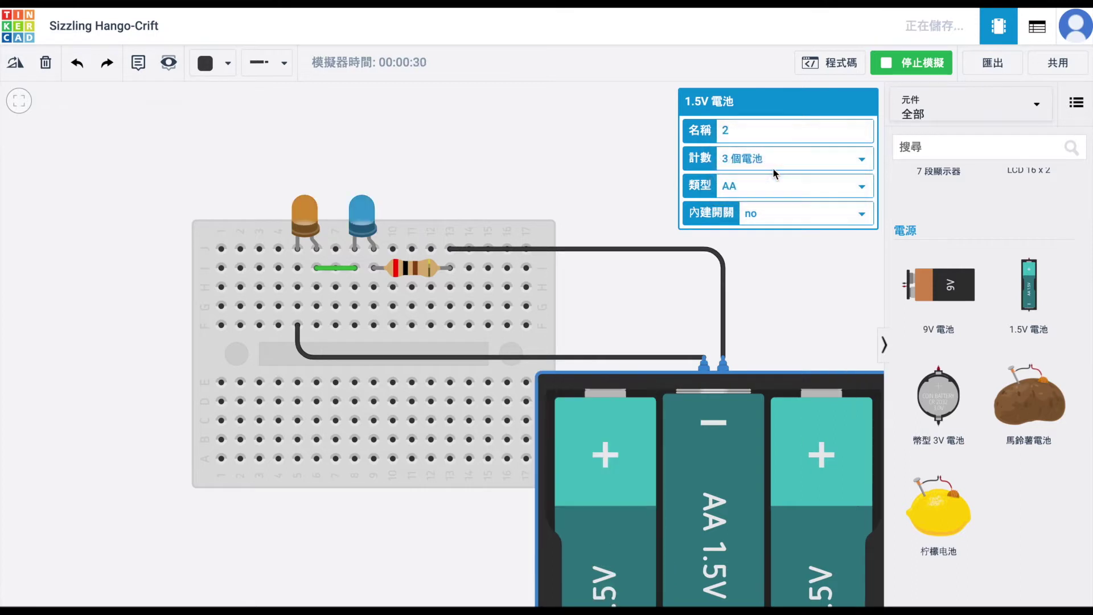
{"action": "left_click", "coordinate": [580, 187]}
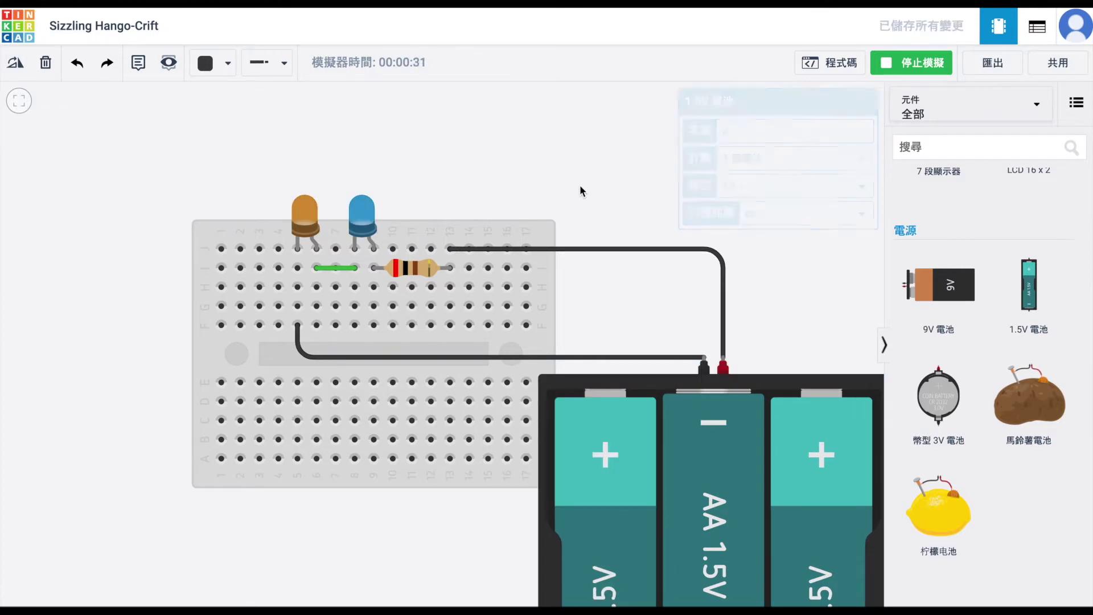
{"action": "left_click", "coordinate": [914, 64]}
{"action": "left_click", "coordinate": [913, 65]}
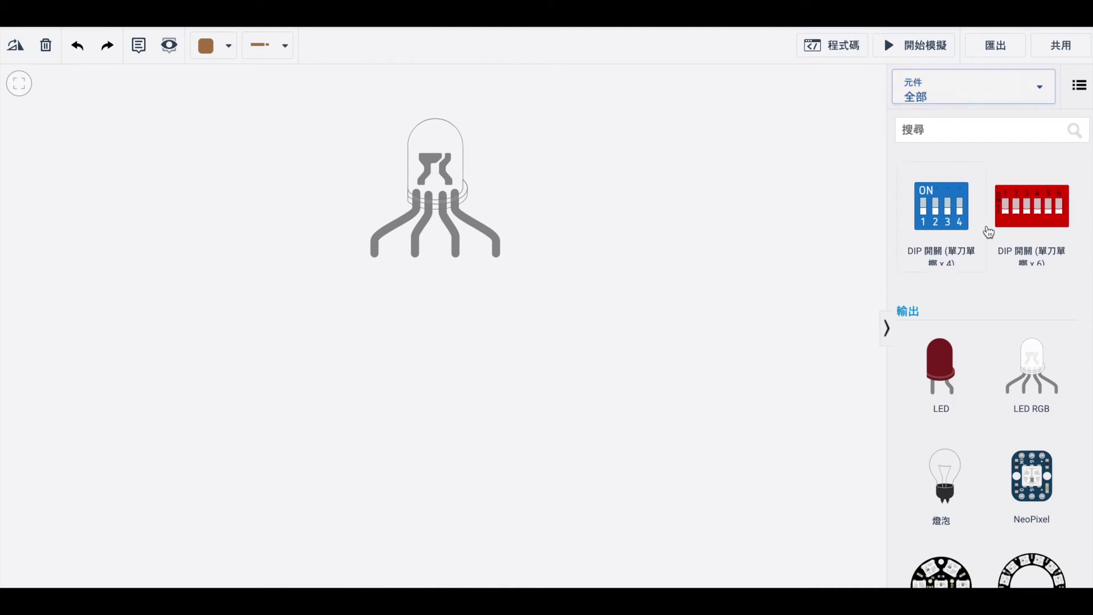
Add a resistor and attach it to the first pin of the RGB LED
{"action": "scroll", "coordinate": [988, 232], "scroll_direction": "down", "scroll_amount": 5}
{"action": "scroll", "coordinate": [989, 232], "scroll_direction": "up", "scroll_amount": 15}
{"action": "left_click_drag", "start_coordinate": [941, 225], "coordinate": [377, 341]}
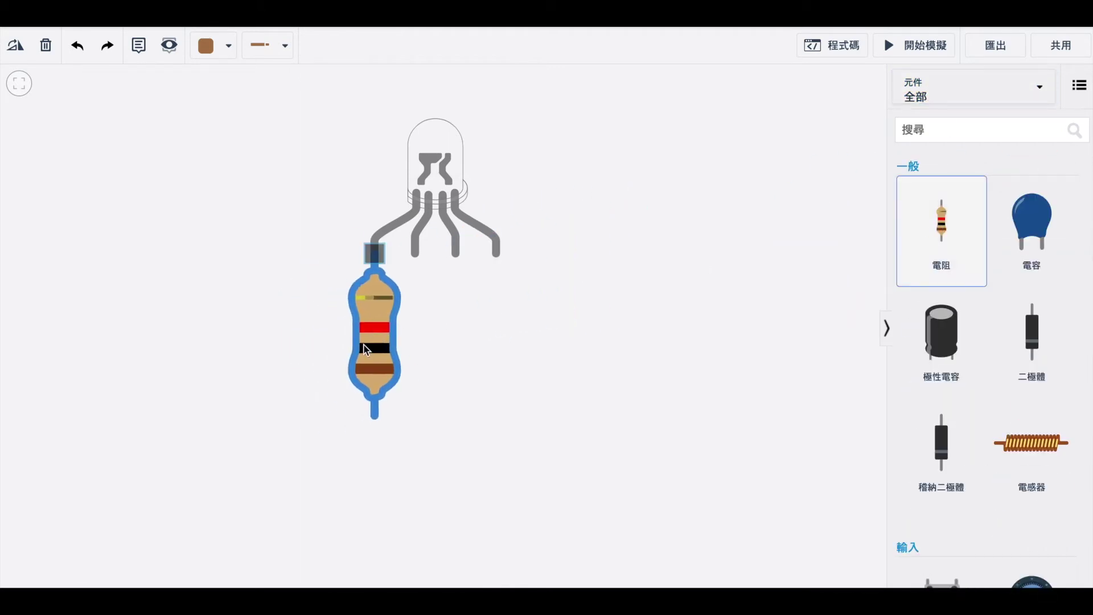
{"action": "left_click", "coordinate": [562, 328]}
Add a coin-cell 3V battery and position it below the RGB LED and its resistor
{"action": "scroll", "coordinate": [998, 366], "scroll_direction": "down", "scroll_amount": 12}
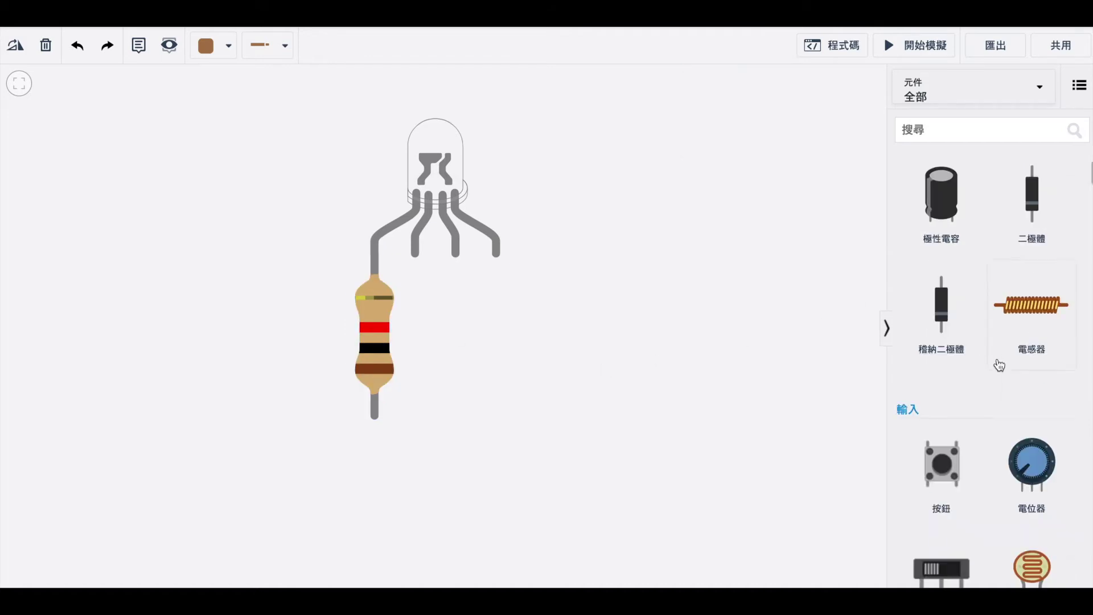
{"action": "scroll", "coordinate": [999, 366], "scroll_direction": "down", "scroll_amount": 15}
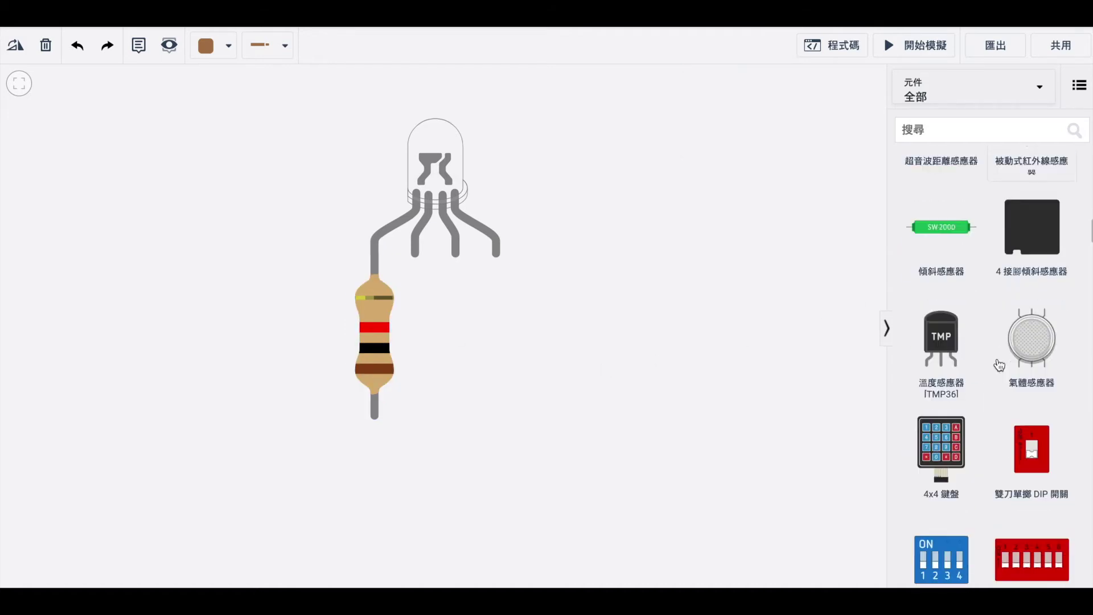
{"action": "scroll", "coordinate": [998, 364], "scroll_direction": "down", "scroll_amount": 15}
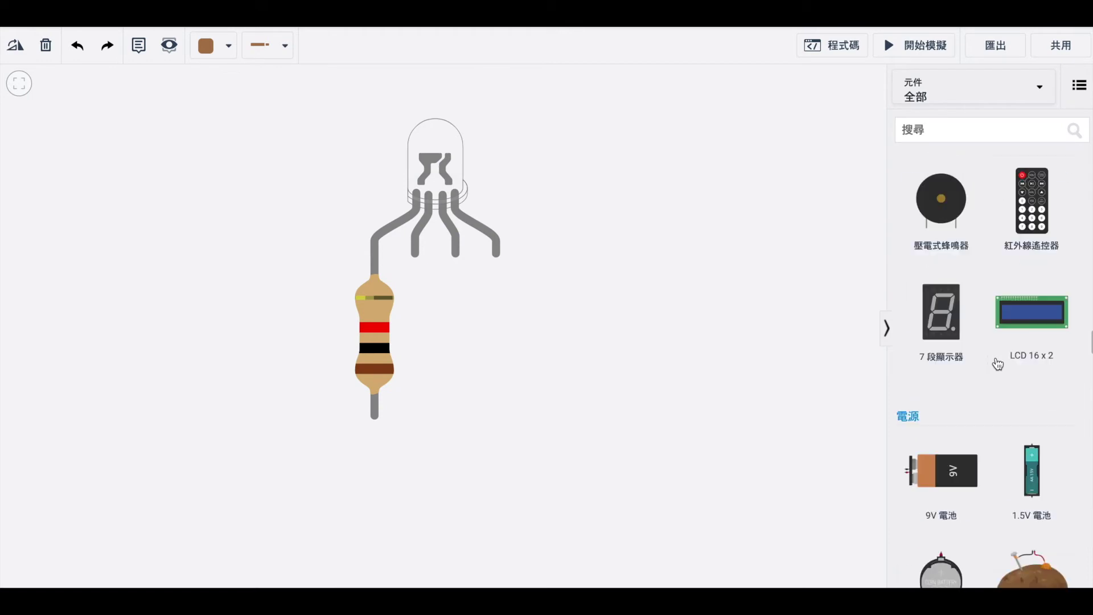
{"action": "scroll", "coordinate": [997, 357], "scroll_direction": "up", "scroll_amount": 1}
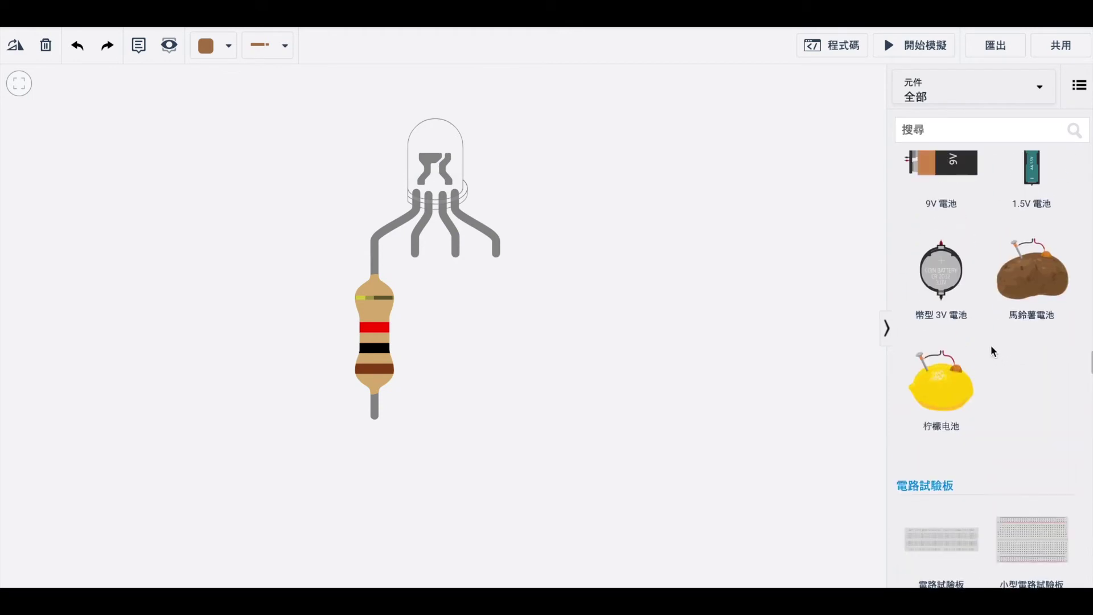
{"action": "left_click_drag", "start_coordinate": [942, 265], "coordinate": [678, 399]}
{"action": "scroll", "coordinate": [654, 322], "scroll_direction": "up", "scroll_amount": 2}
{"action": "scroll", "coordinate": [655, 322], "scroll_direction": "down", "scroll_amount": 5}
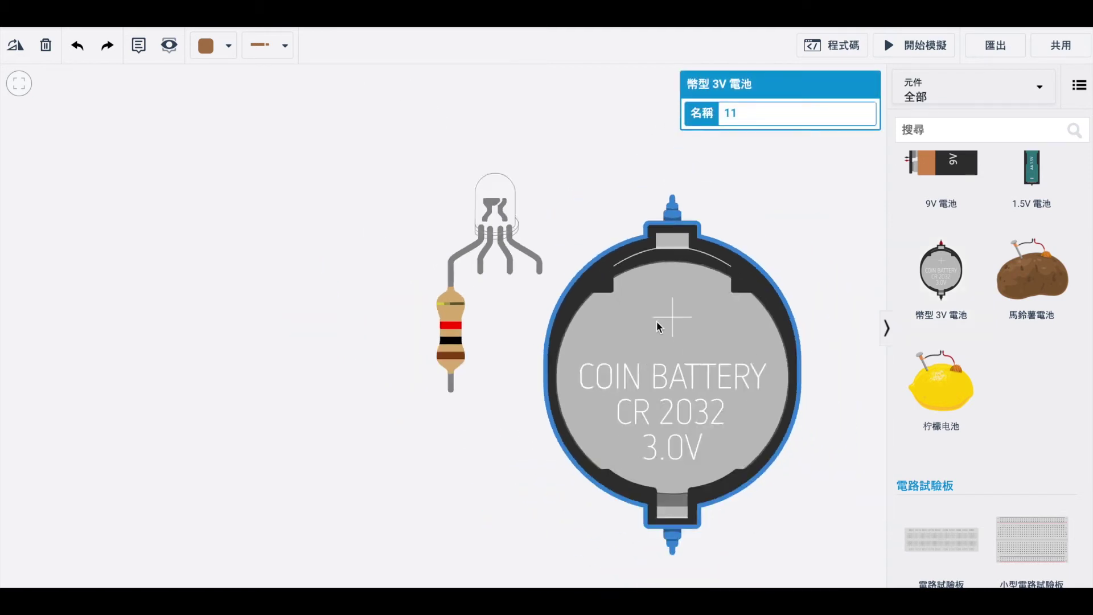
{"action": "left_click_drag", "start_coordinate": [655, 322], "coordinate": [686, 452]}
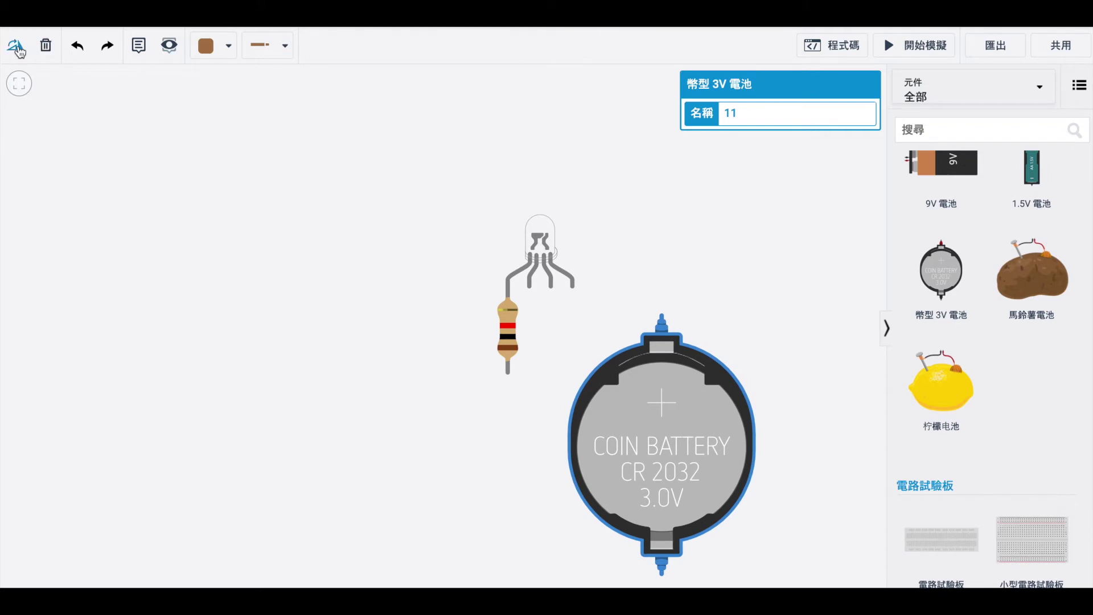
Rotate the coin battery until its positive terminal faces left, and align that terminal under the resistor's lower lead
{"action": "left_click", "coordinate": [17, 48]}
{"action": "left_click", "coordinate": [17, 47]}
{"action": "left_click", "coordinate": [17, 48]}
{"action": "left_click", "coordinate": [17, 47]}
{"action": "left_click", "coordinate": [17, 48]}
{"action": "left_click", "coordinate": [17, 48]}
{"action": "left_click", "coordinate": [17, 48]}
{"action": "left_click", "coordinate": [18, 48]}
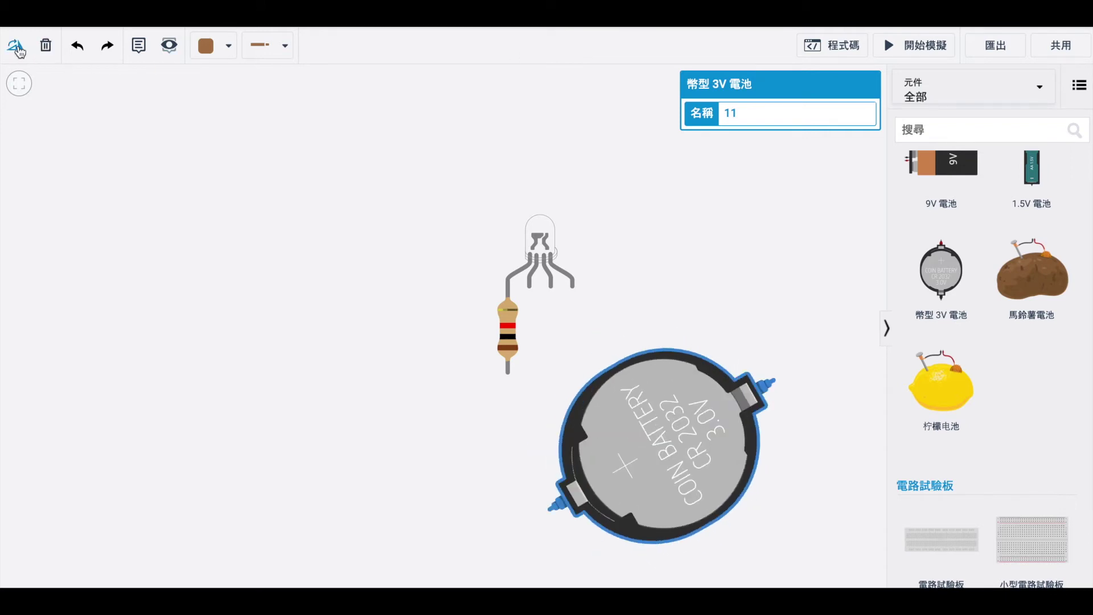
{"action": "left_click", "coordinate": [17, 48]}
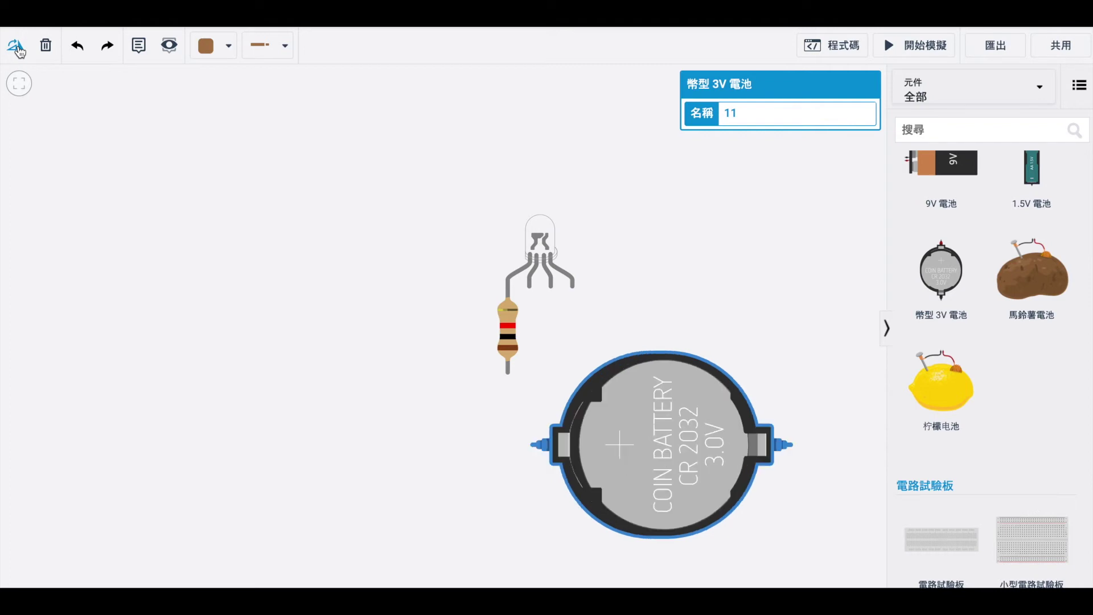
{"action": "left_click_drag", "start_coordinate": [689, 435], "coordinate": [660, 459]}
Wire the resistor's lower lead to the coin battery's positive terminal and the negative terminal to the RGB LED's second pin
{"action": "left_click", "coordinate": [507, 371]}
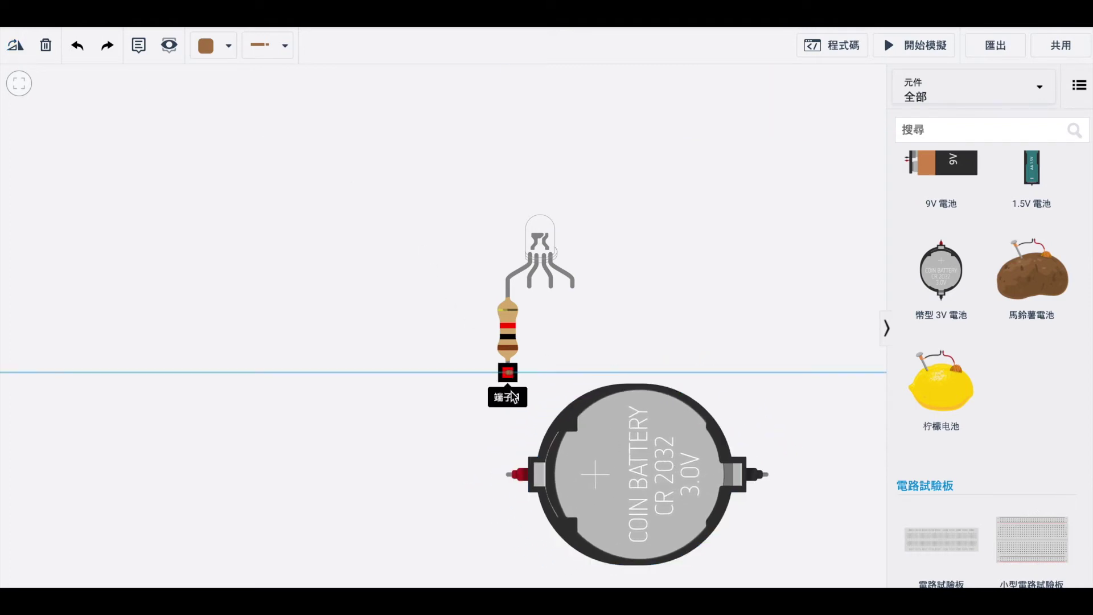
{"action": "left_click", "coordinate": [508, 473]}
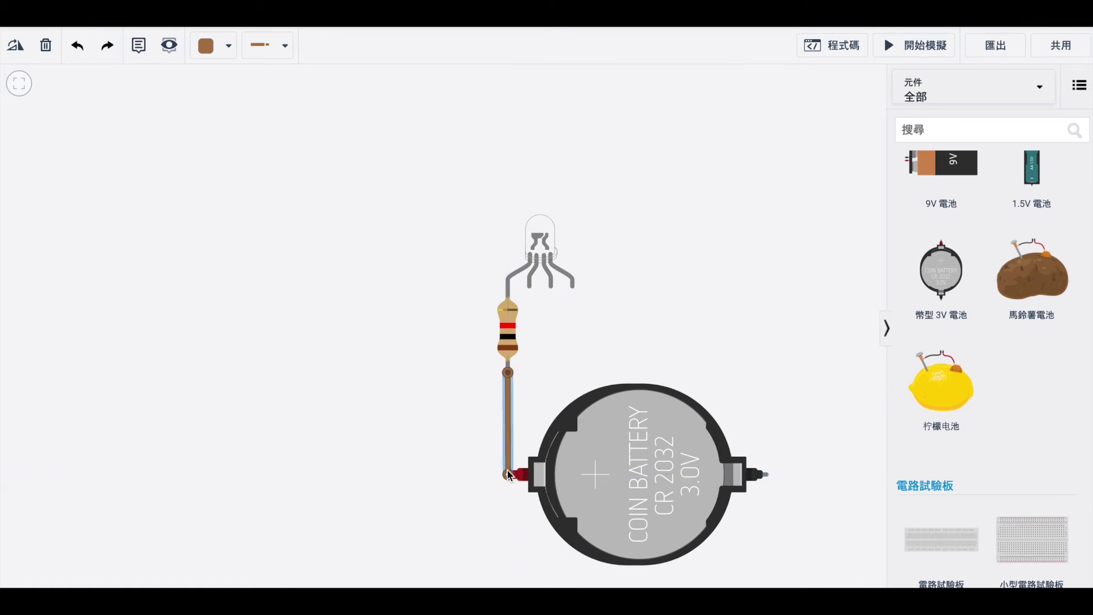
{"action": "left_click", "coordinate": [768, 474]}
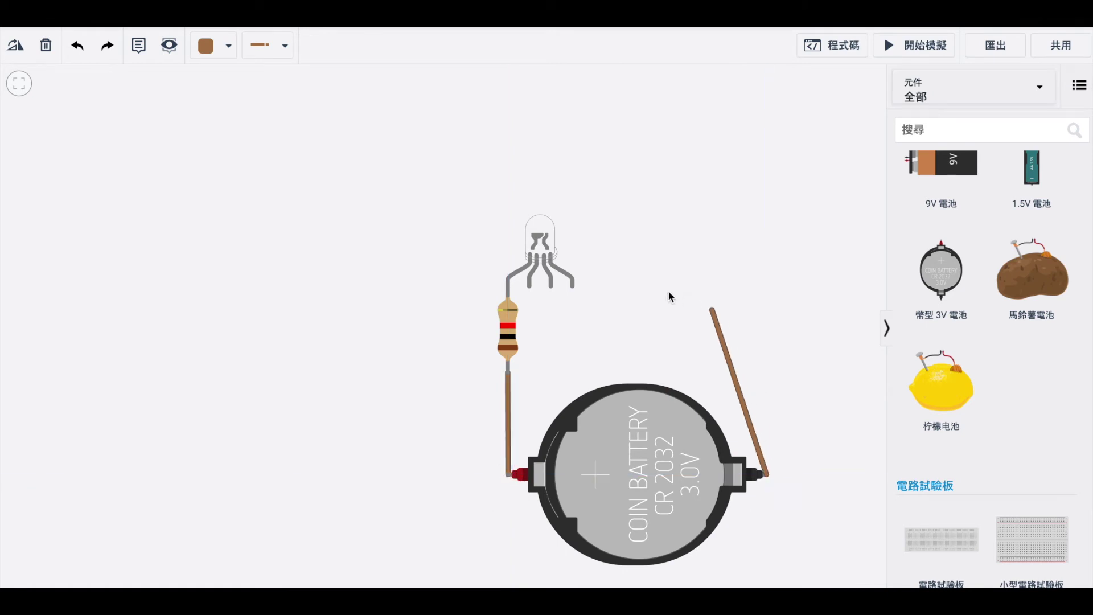
{"action": "left_click", "coordinate": [537, 291]}
{"action": "left_click", "coordinate": [699, 326]}
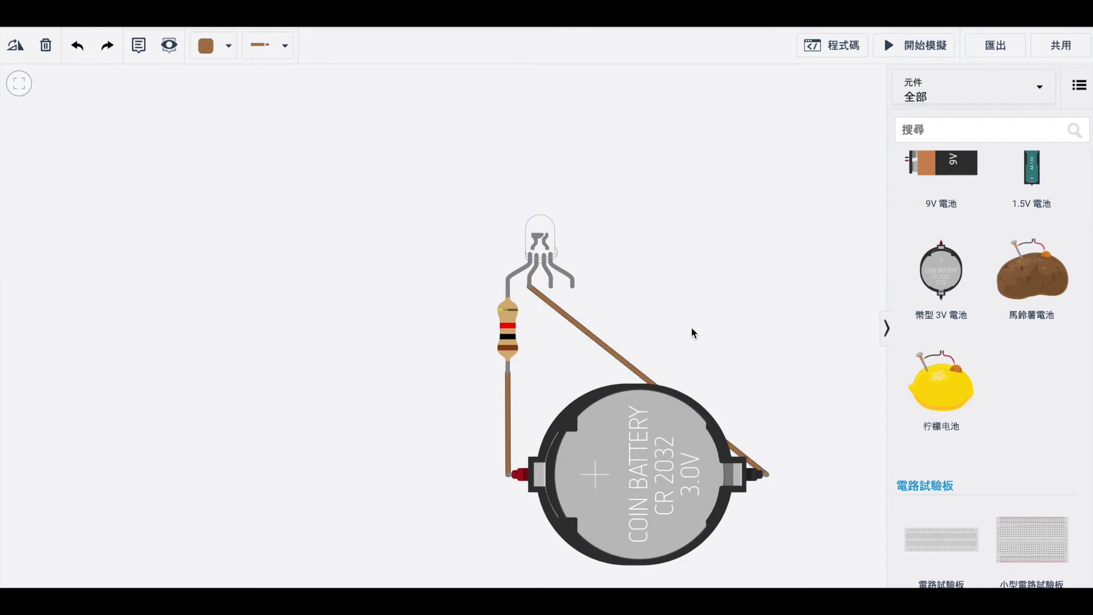
Set the RGB LED resistor's resistance to 200 Ω and briefly simulate the circuit
{"action": "left_click", "coordinate": [517, 335]}
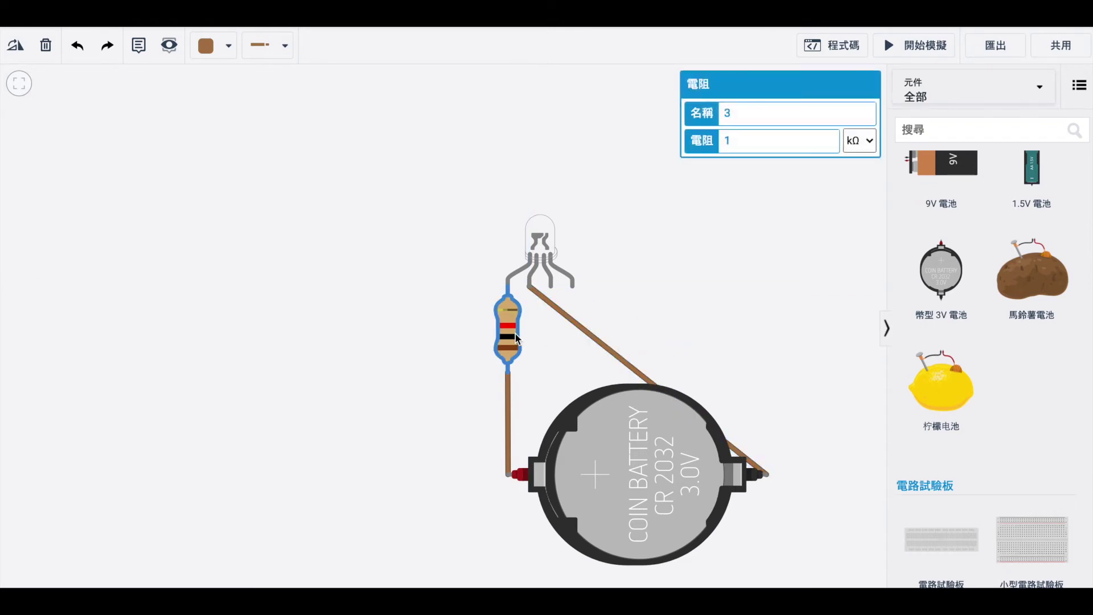
{"action": "left_click", "coordinate": [860, 141]}
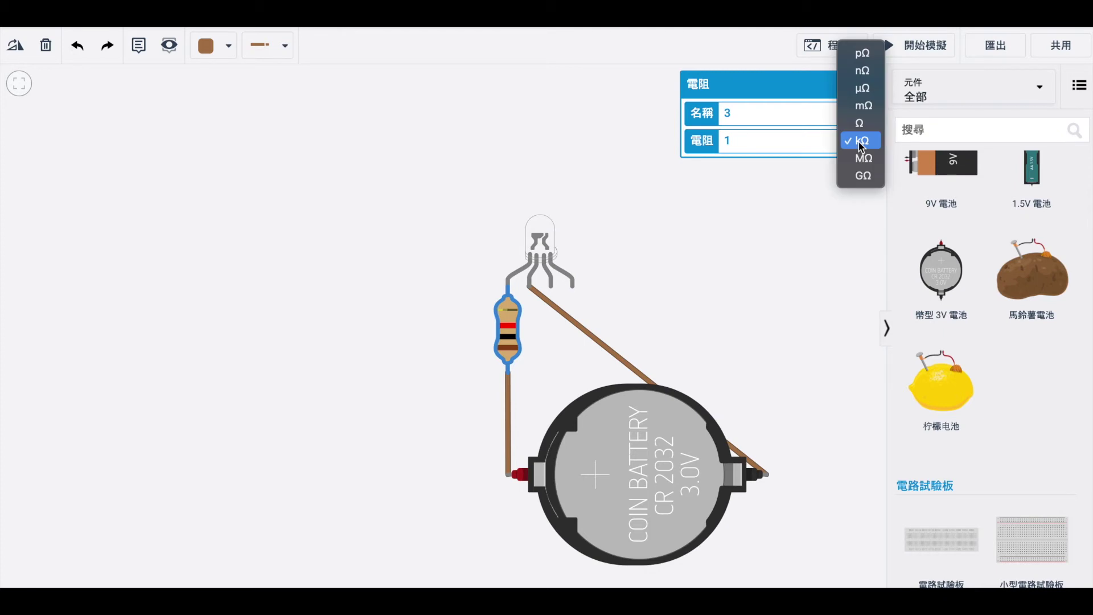
{"action": "left_click", "coordinate": [861, 123]}
{"action": "left_click", "coordinate": [772, 141]}
{"action": "key", "text": "BackSpace"}
{"action": "type", "text": "200"}
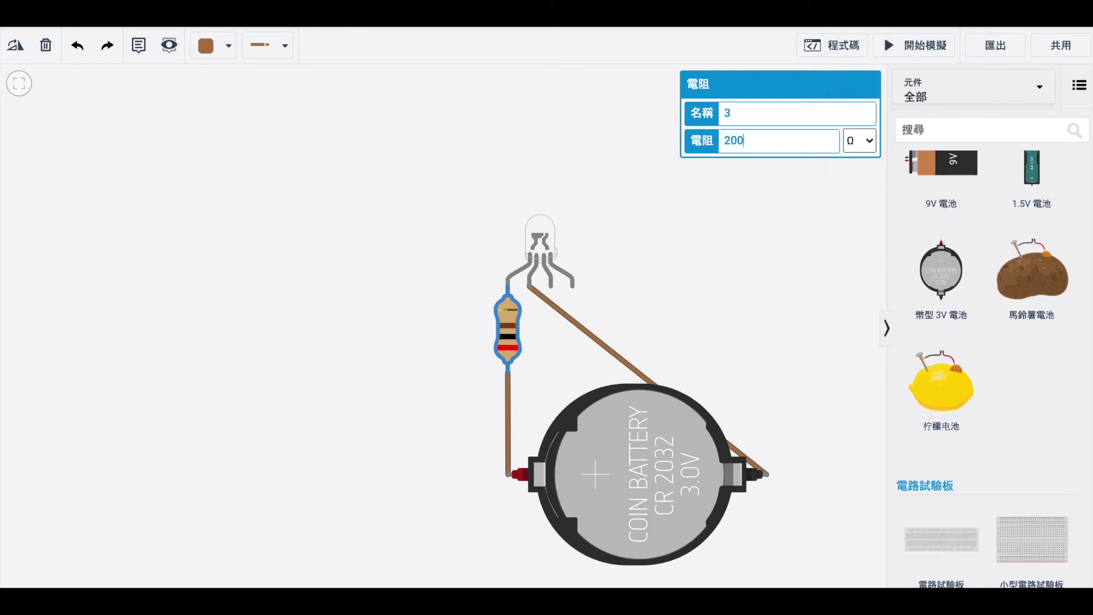
{"action": "left_click", "coordinate": [705, 246]}
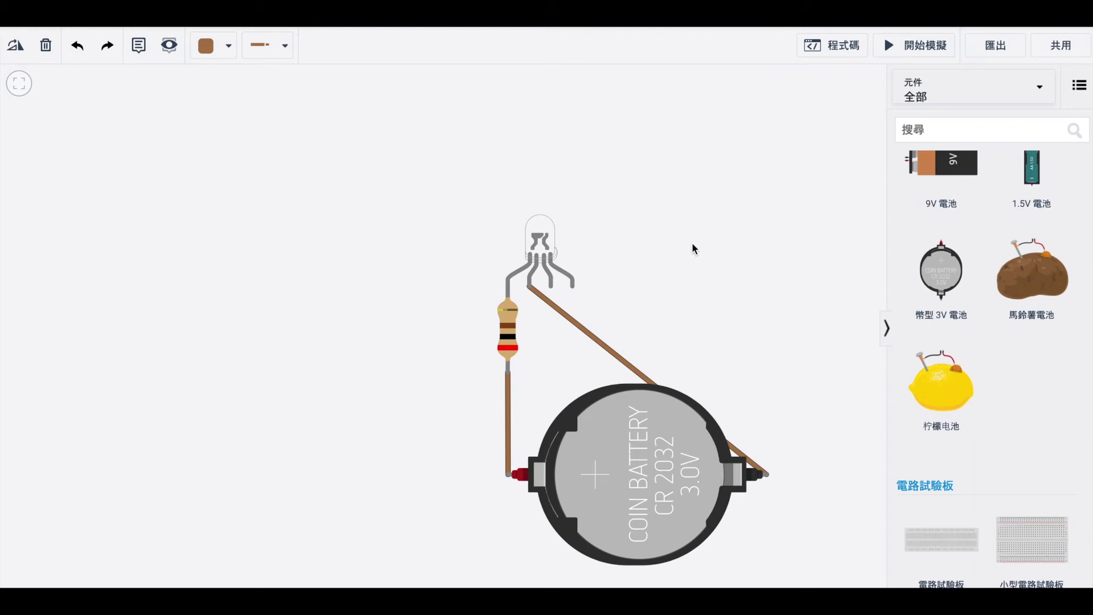
{"action": "left_click", "coordinate": [934, 52]}
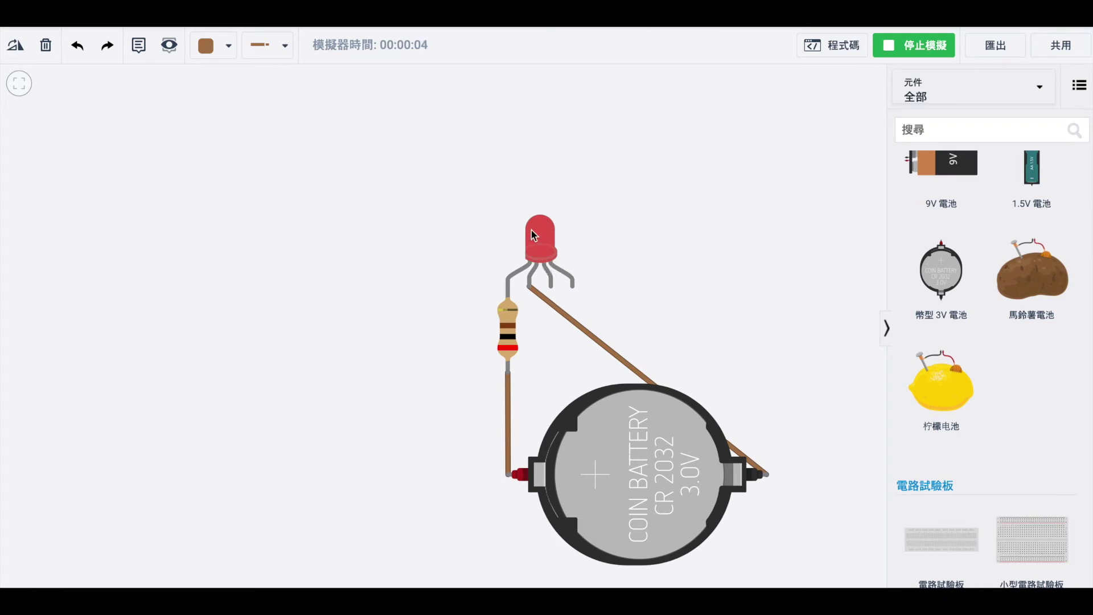
{"action": "left_click", "coordinate": [908, 57]}
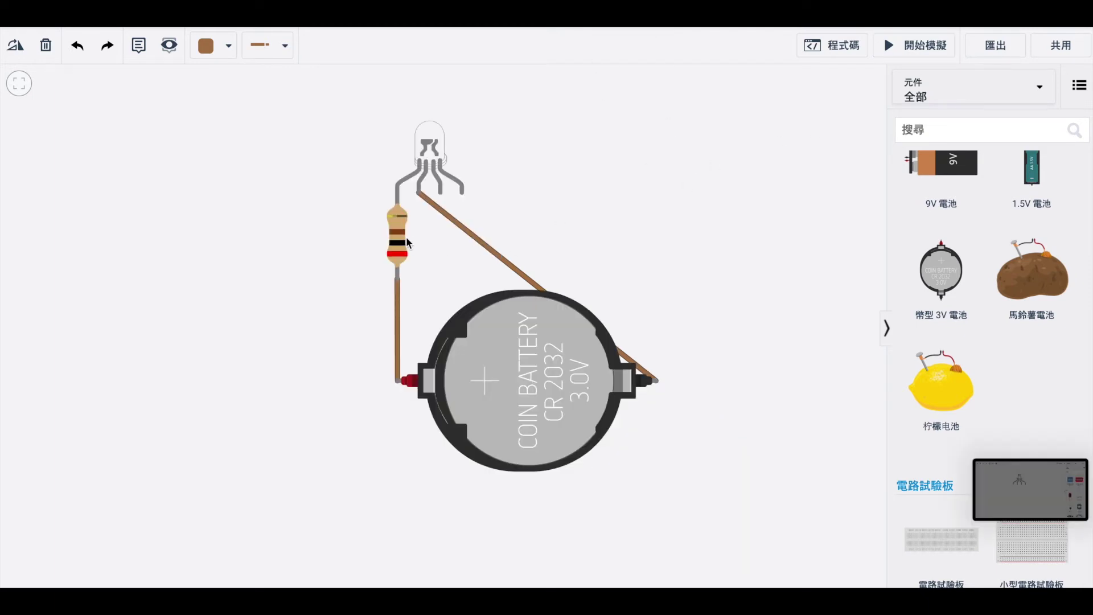
Duplicate the 200 Ω resistor twice and attach the copies to the RGB LED's third and fourth pins
{"action": "left_click", "coordinate": [401, 242]}
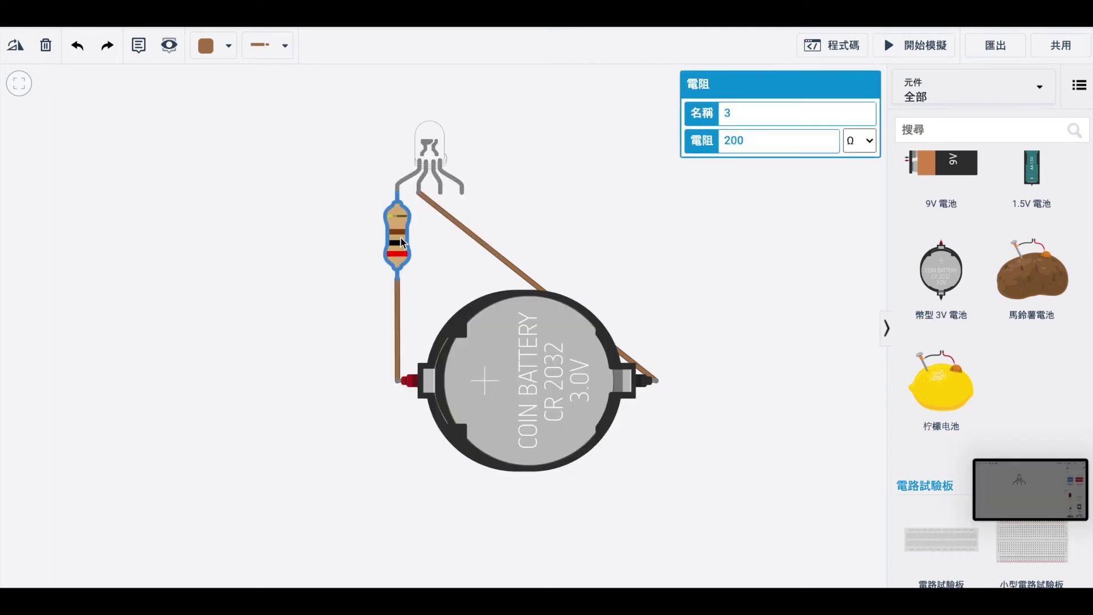
{"action": "key", "text": "ctrl+d"}
{"action": "left_click_drag", "start_coordinate": [404, 235], "coordinate": [444, 238]}
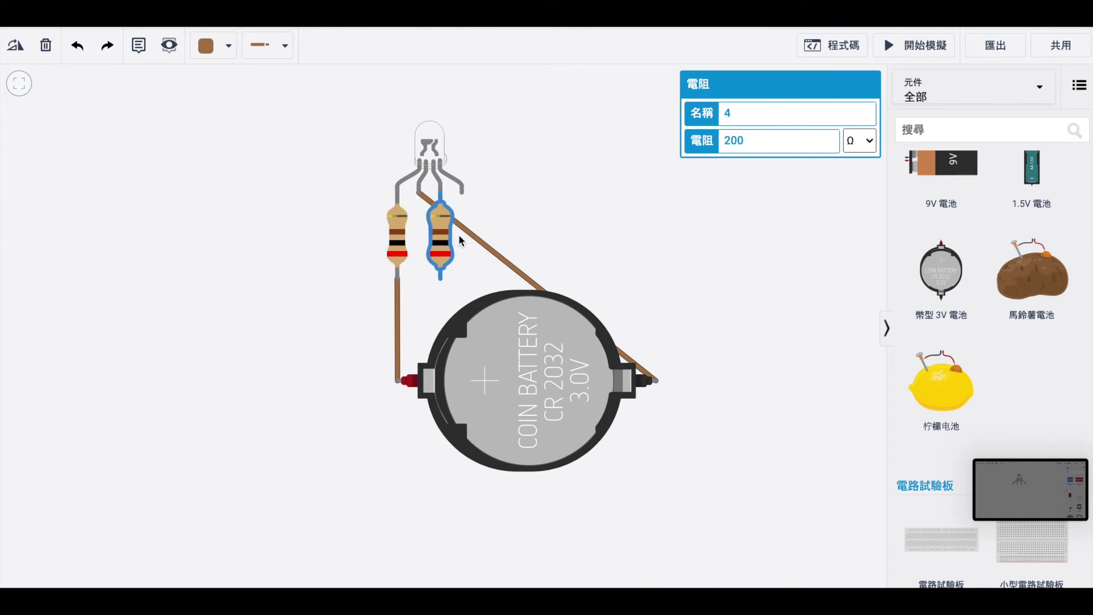
{"action": "key", "text": "ctrl+d"}
{"action": "left_click_drag", "start_coordinate": [451, 240], "coordinate": [463, 239]}
{"action": "left_click", "coordinate": [555, 216]}
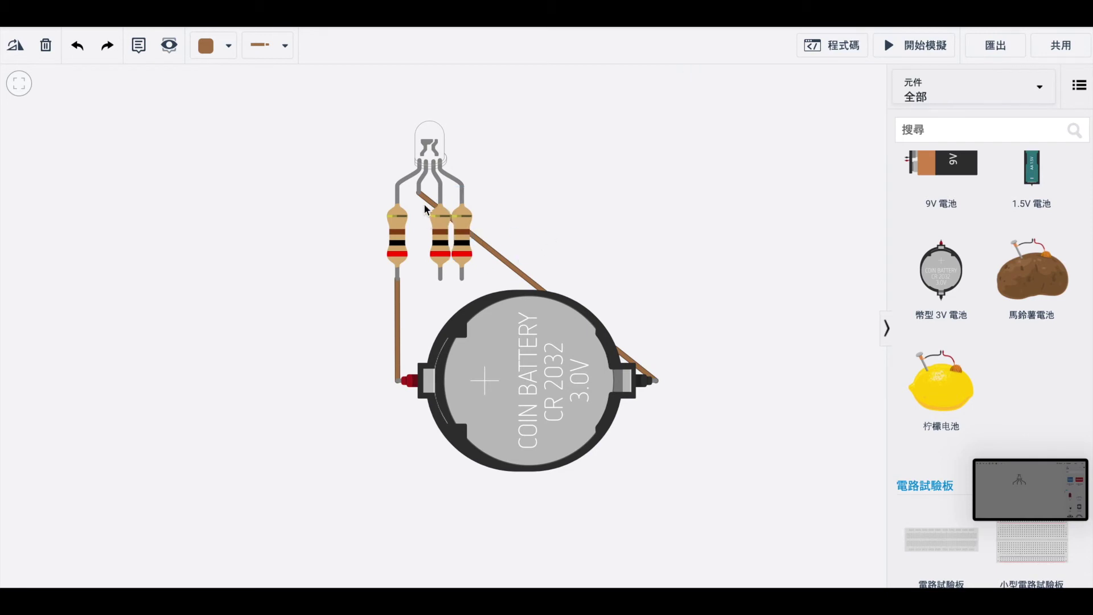
Wire the lower leads of the resistors on the RGB LED's third and fourth pins to the coin battery's positive terminal
{"action": "left_click", "coordinate": [464, 279]}
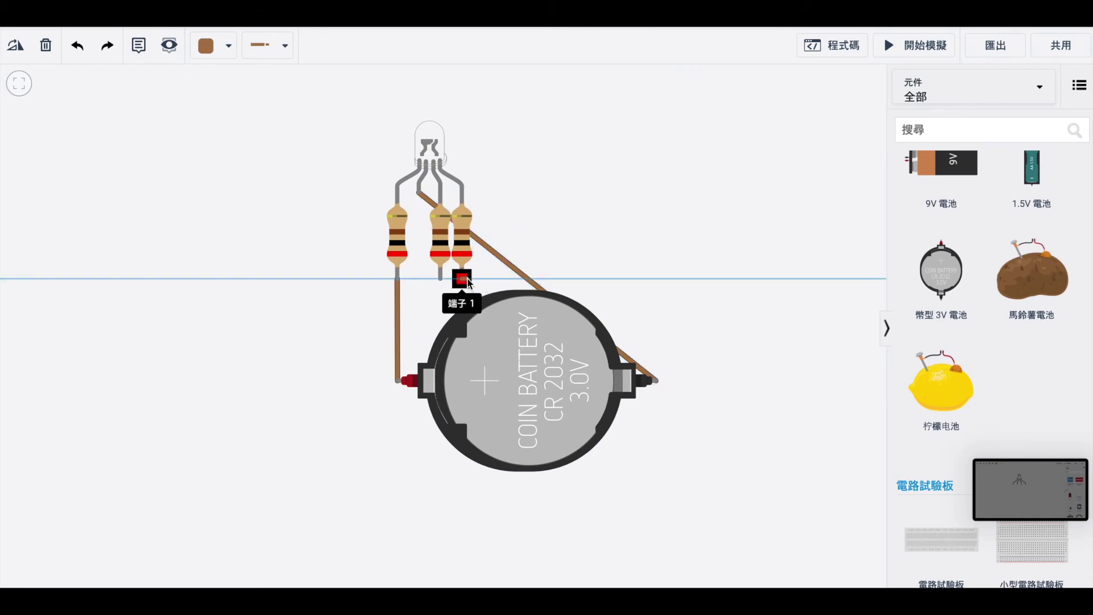
{"action": "left_click", "coordinate": [404, 376]}
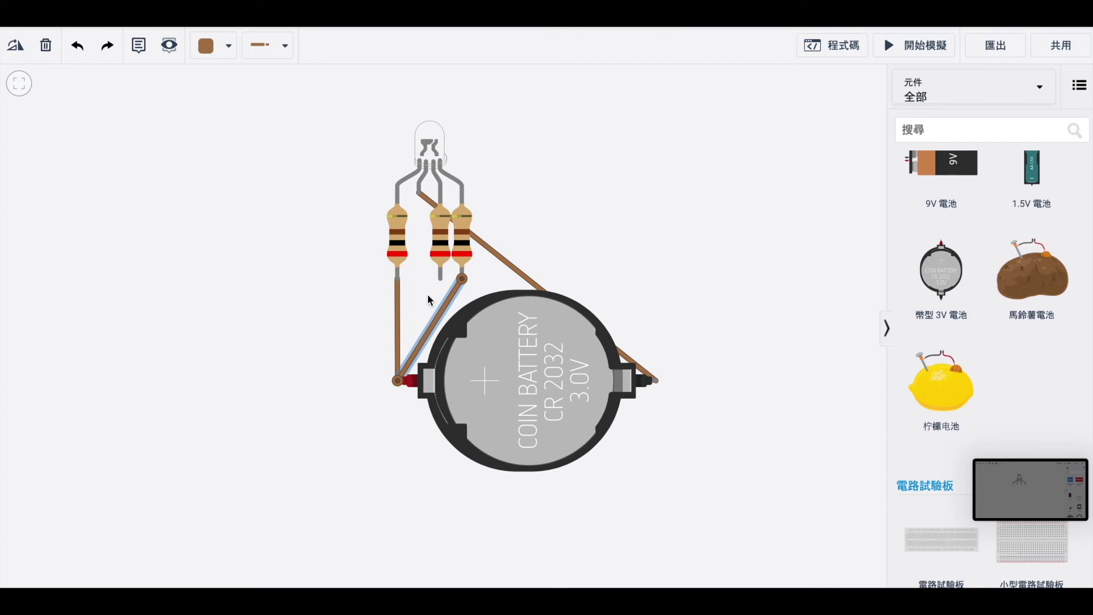
{"action": "left_click", "coordinate": [441, 279]}
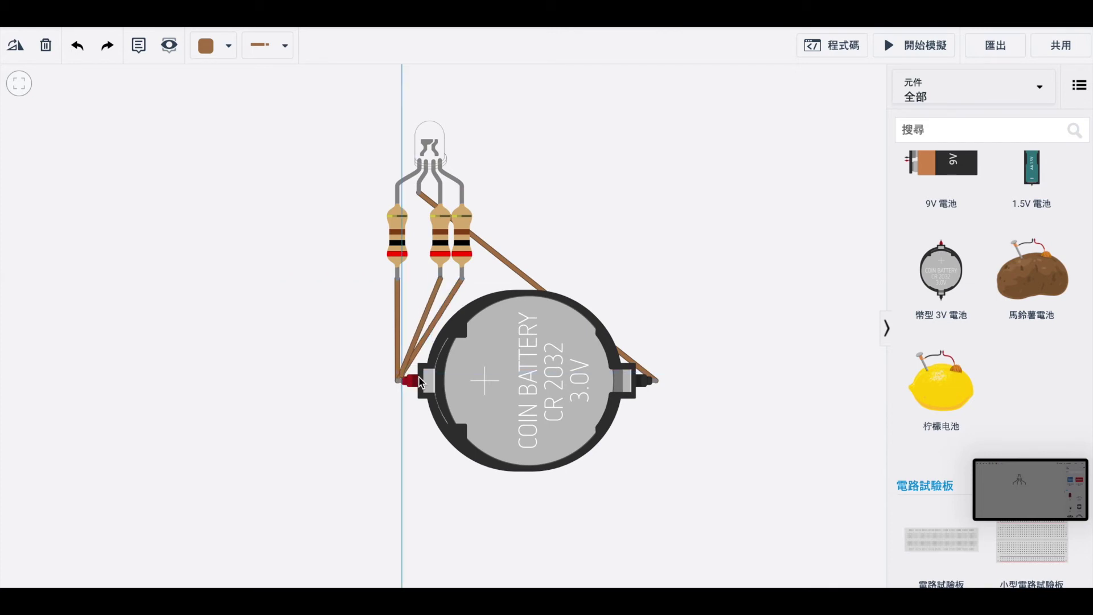
{"action": "left_click", "coordinate": [410, 377]}
{"action": "left_click", "coordinate": [410, 378]}
{"action": "key", "text": "Escape"}
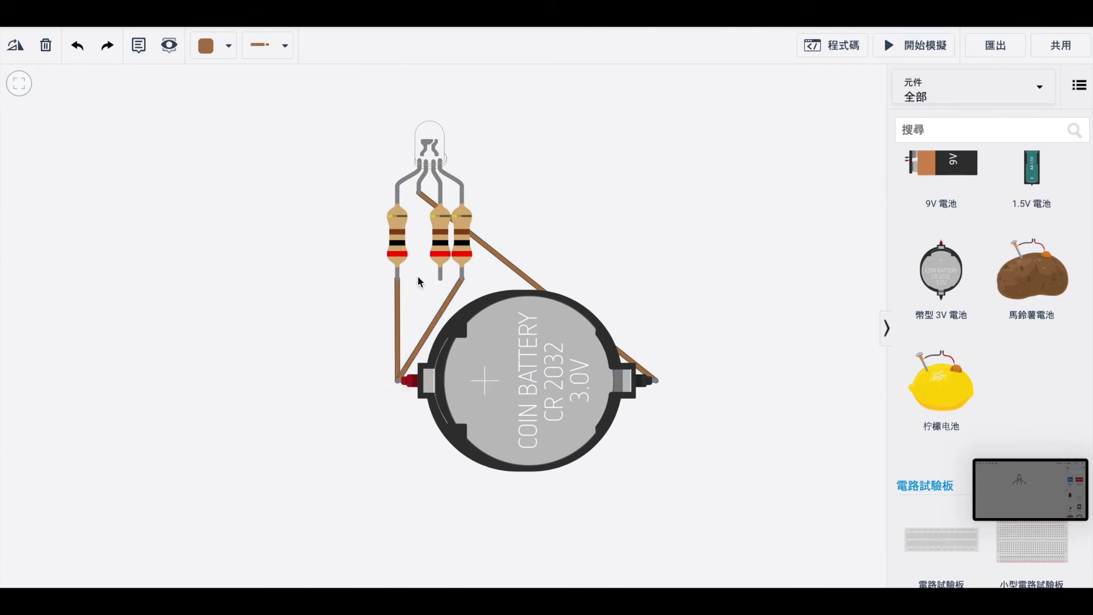
{"action": "left_click", "coordinate": [435, 282]}
{"action": "left_click", "coordinate": [398, 380]}
Colour the left resistor's battery wire red, the middle resistor's wire blue and the right resistor's wire green
{"action": "left_click", "coordinate": [401, 302]}
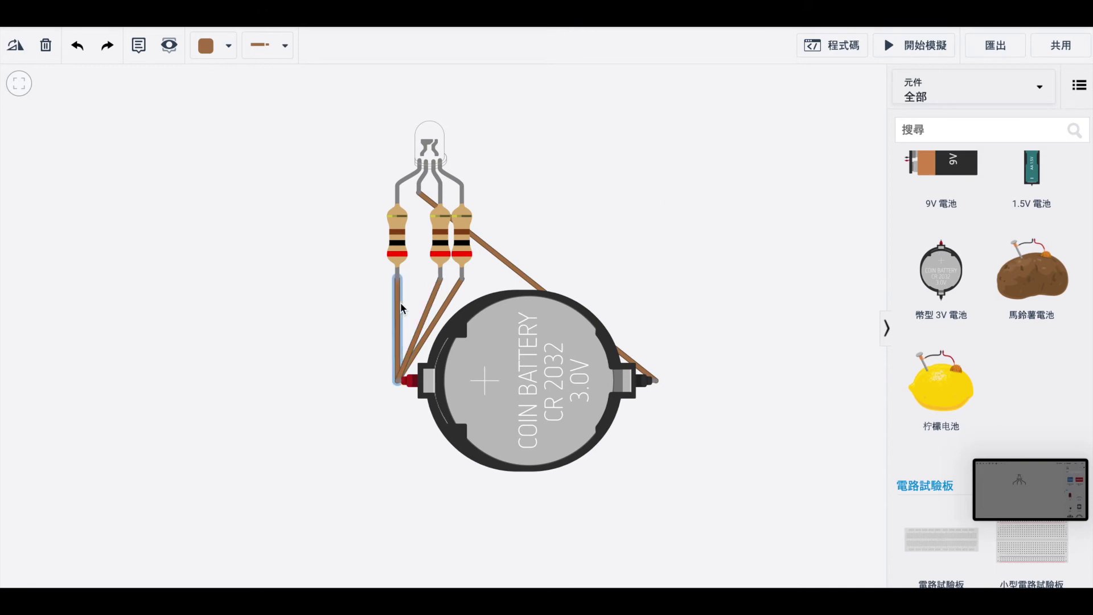
{"action": "left_click", "coordinate": [230, 46]}
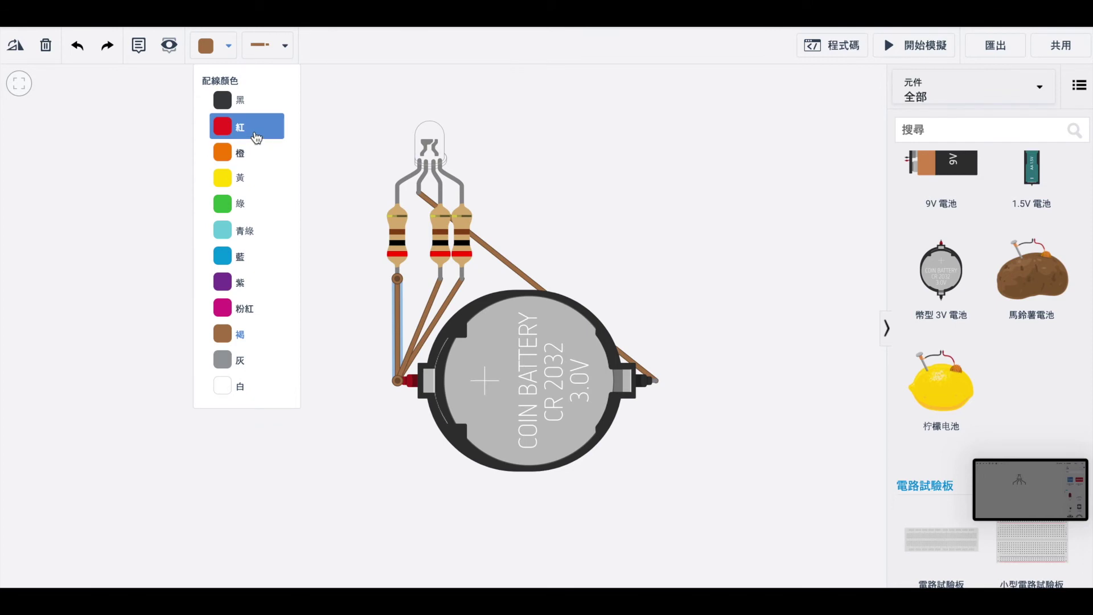
{"action": "left_click", "coordinate": [233, 125]}
{"action": "left_click", "coordinate": [444, 245]}
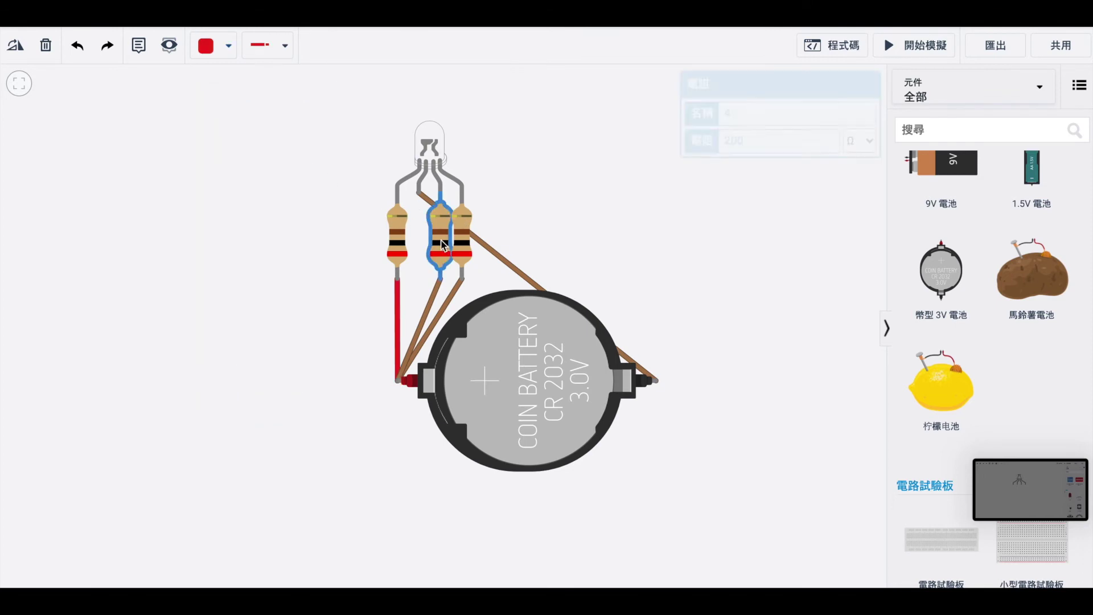
{"action": "left_click", "coordinate": [425, 316]}
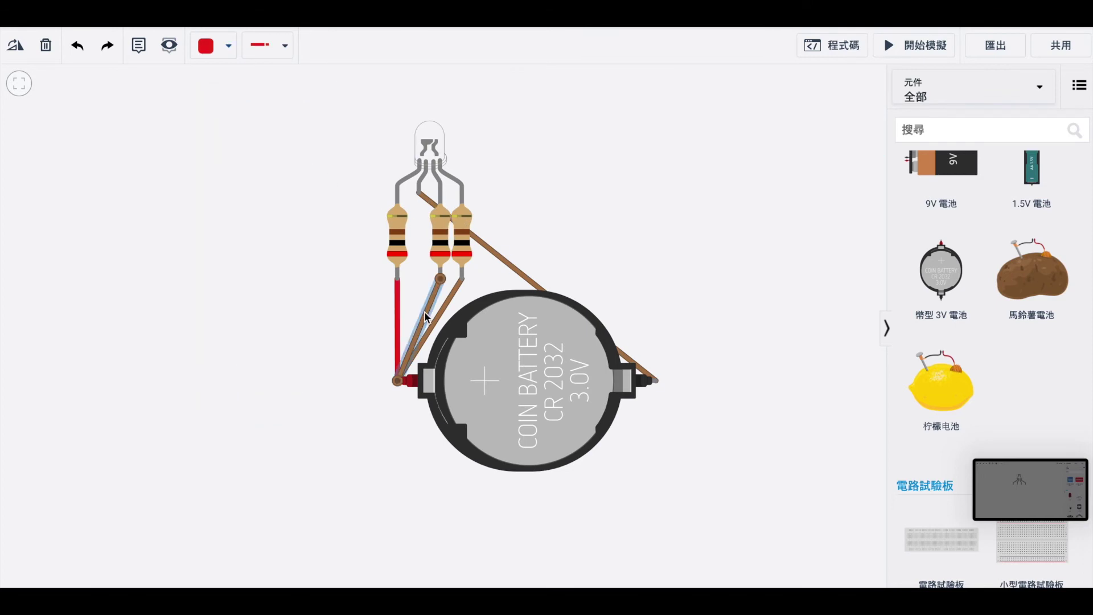
{"action": "left_click", "coordinate": [226, 48]}
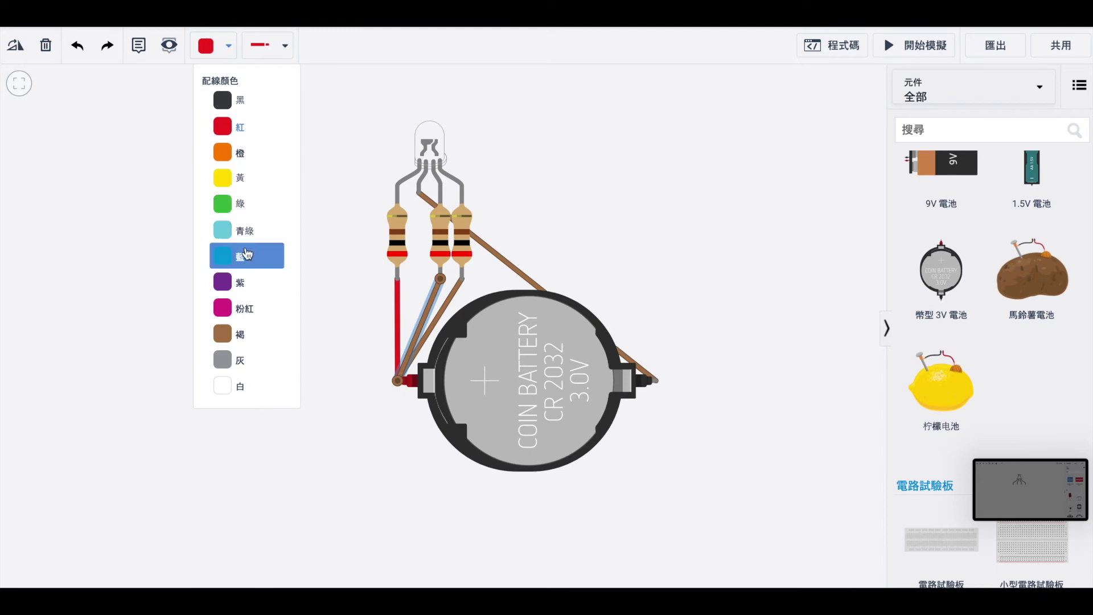
{"action": "left_click", "coordinate": [246, 252]}
{"action": "left_click", "coordinate": [456, 285]}
{"action": "left_click", "coordinate": [228, 51]}
{"action": "left_click", "coordinate": [245, 206]}
{"action": "left_click", "coordinate": [578, 207]}
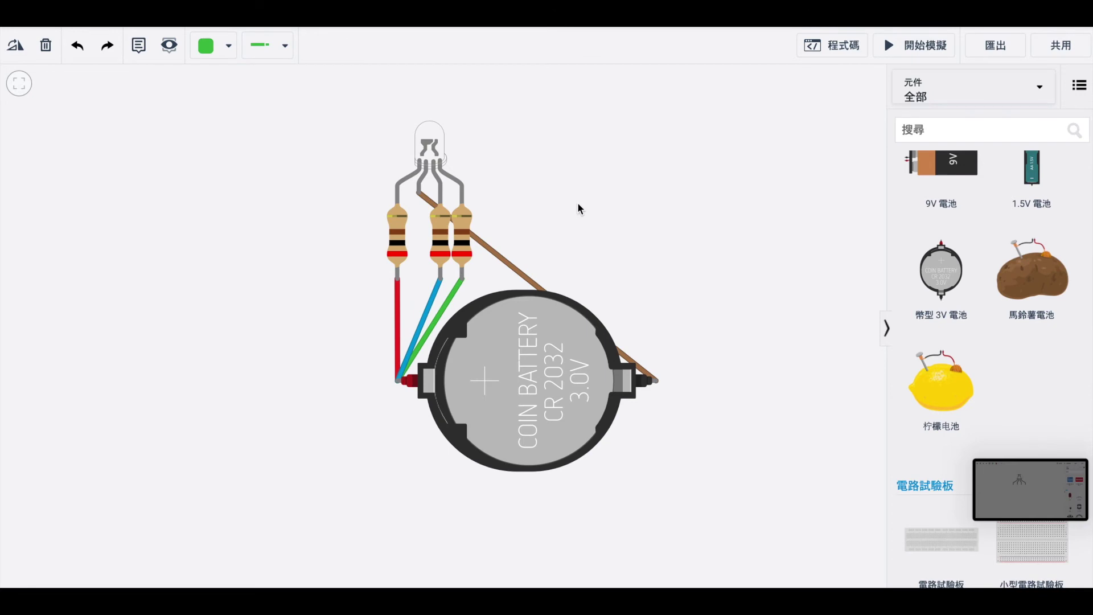
Colour the wire between the RGB LED's second pin and the battery's negative terminal black
{"action": "left_click", "coordinate": [498, 257]}
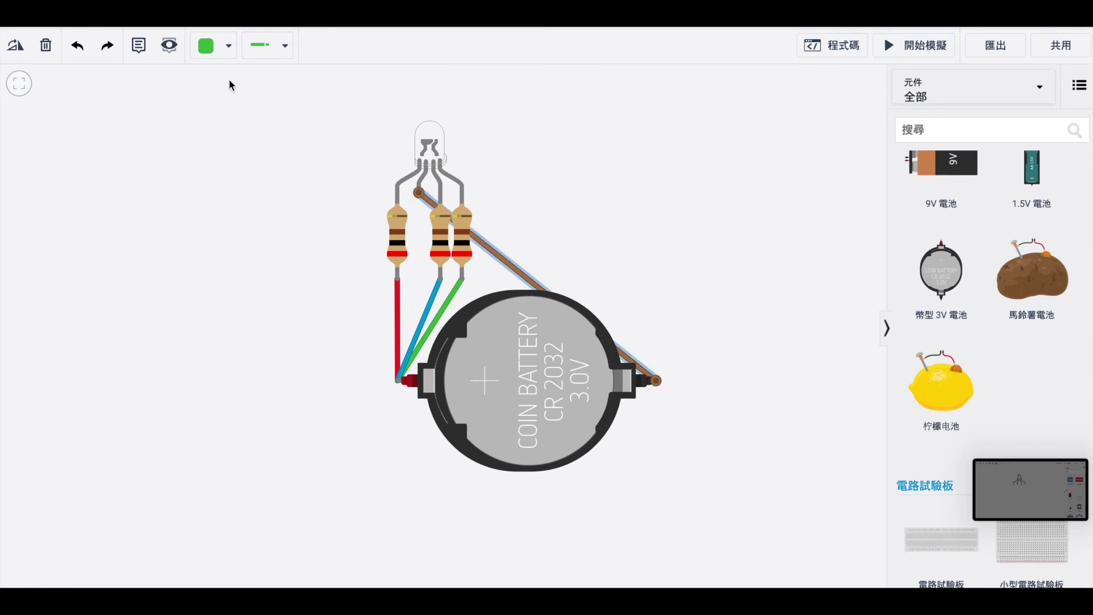
{"action": "left_click", "coordinate": [224, 46]}
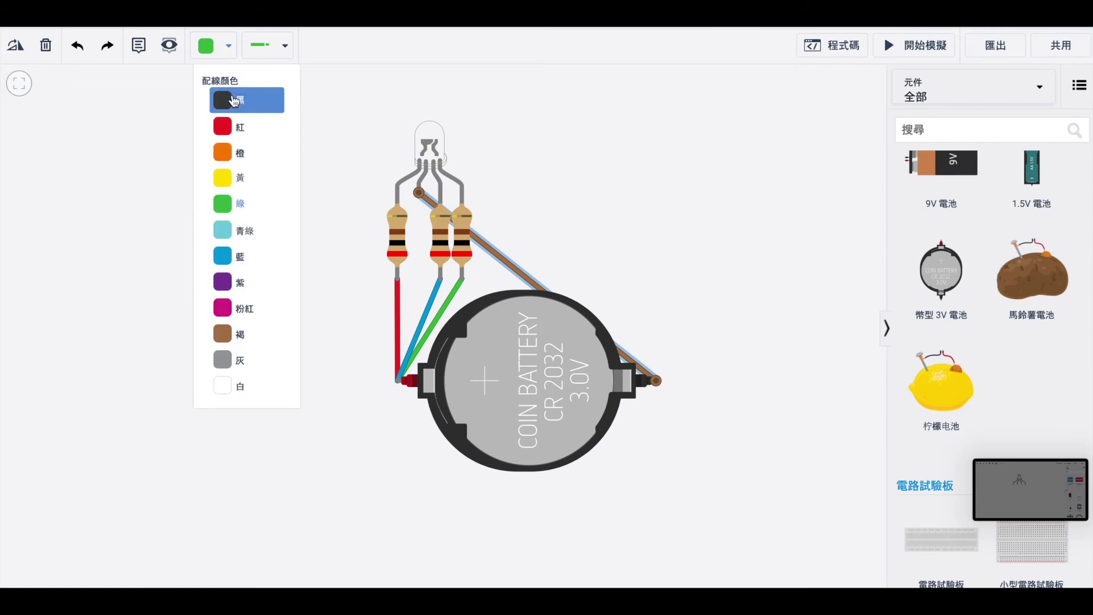
{"action": "left_click", "coordinate": [233, 101]}
{"action": "left_click", "coordinate": [621, 150]}
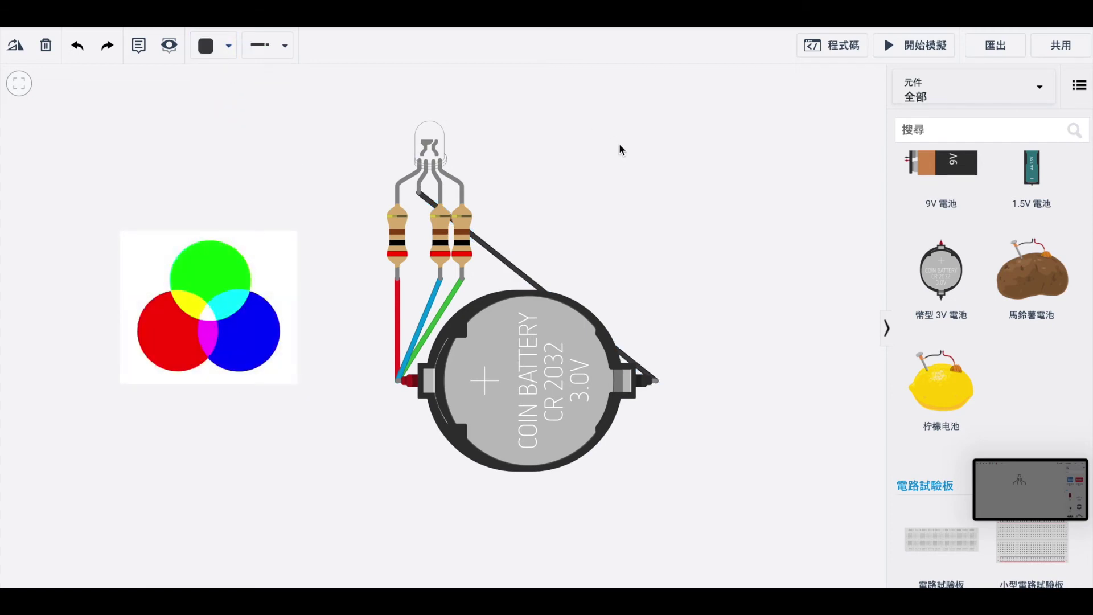
Simulate the circuit and set the resistor on the blue wire to 100 Ω while it runs
{"action": "left_click", "coordinate": [934, 48]}
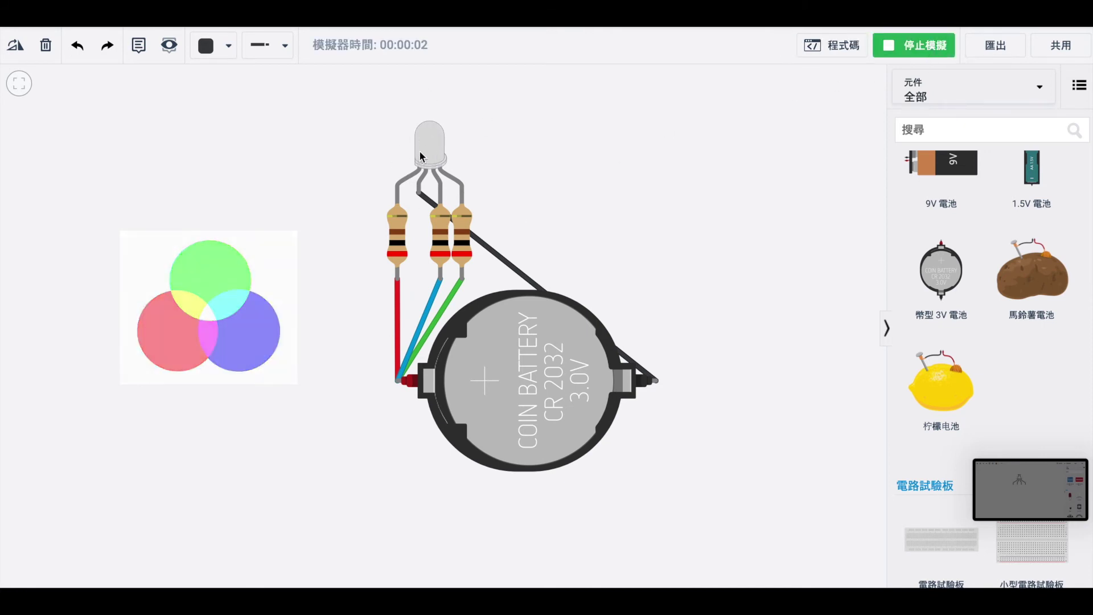
{"action": "left_click", "coordinate": [438, 230]}
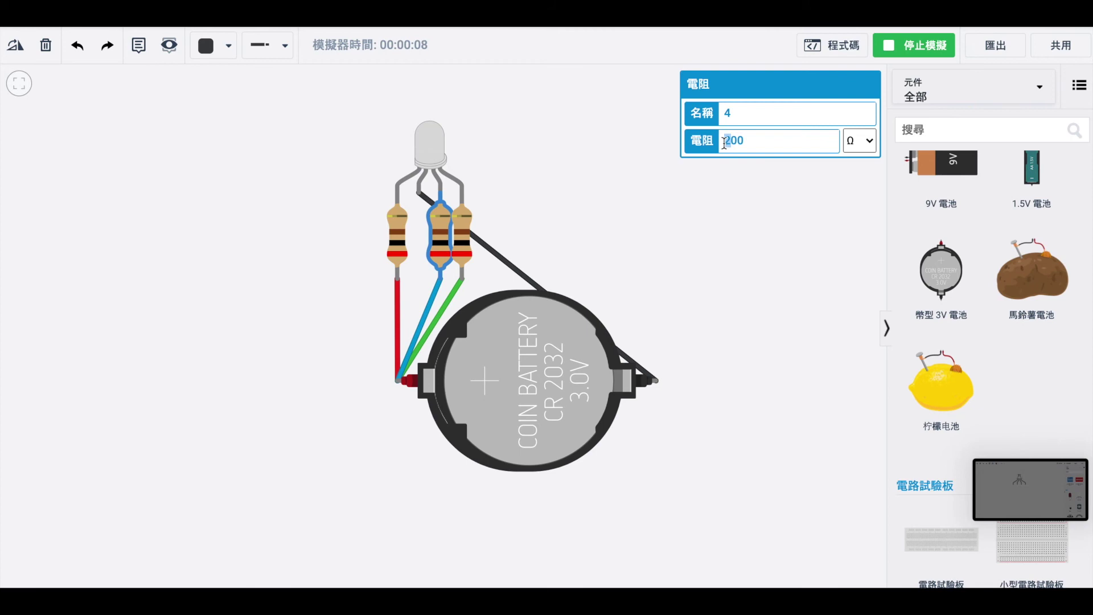
{"action": "type", "text": "1"}
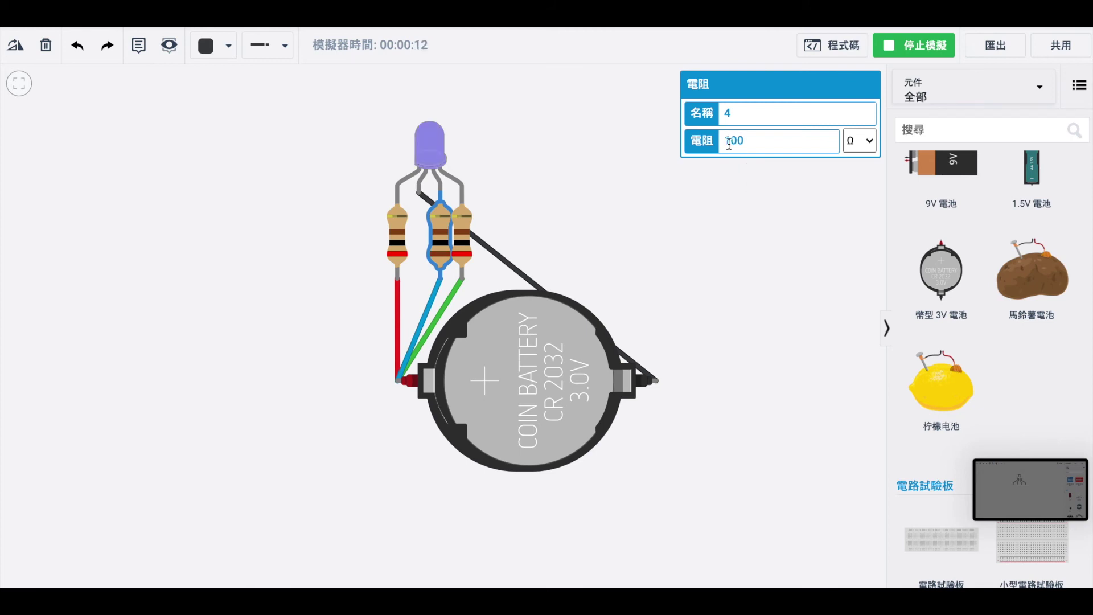
{"action": "left_click", "coordinate": [520, 228]}
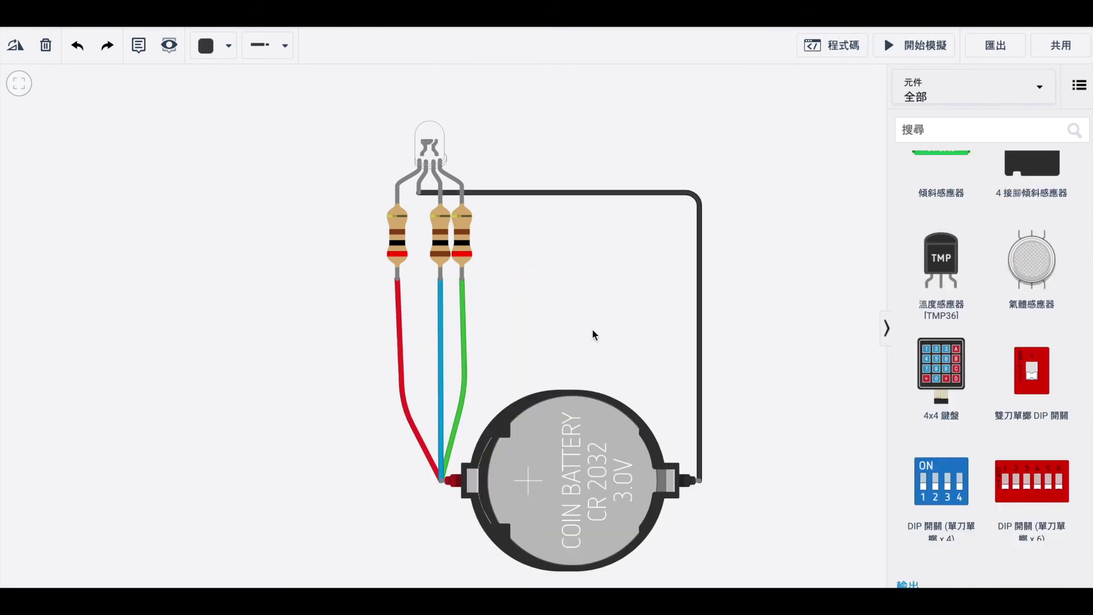
Check the three resistors' values and set the resistor on the green wire to 100 Ω
{"action": "left_click_drag", "start_coordinate": [781, 408], "coordinate": [768, 394]}
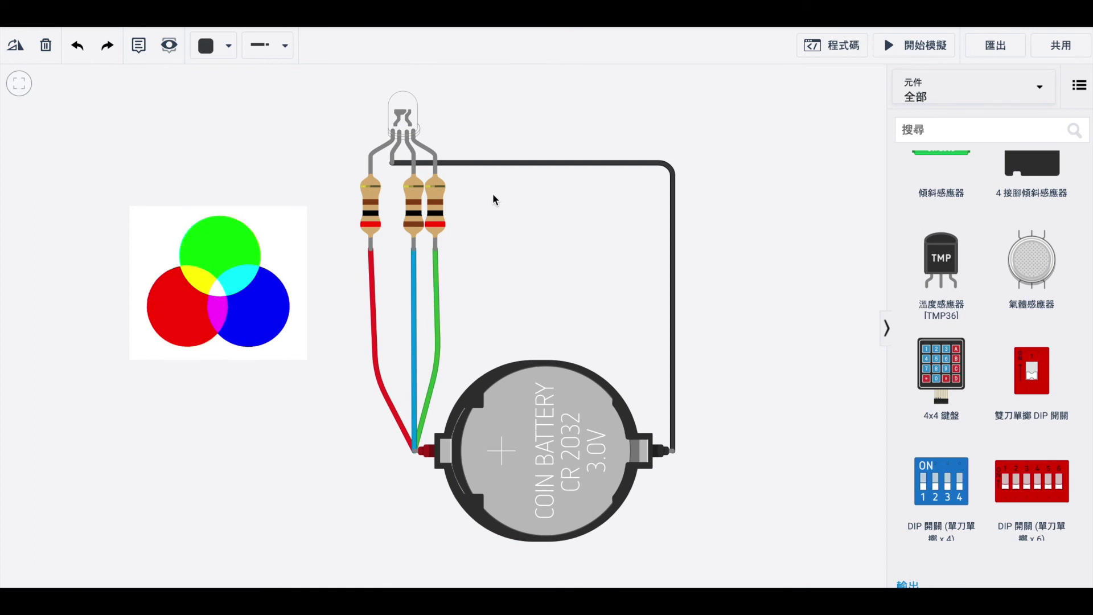
{"action": "left_click", "coordinate": [375, 212]}
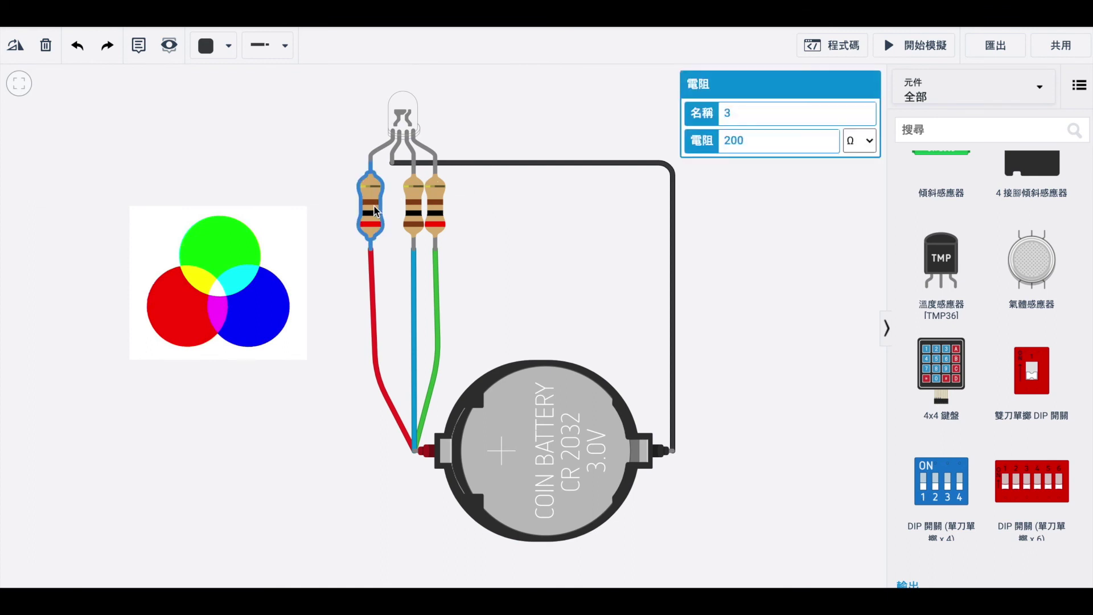
{"action": "left_click", "coordinate": [414, 214]}
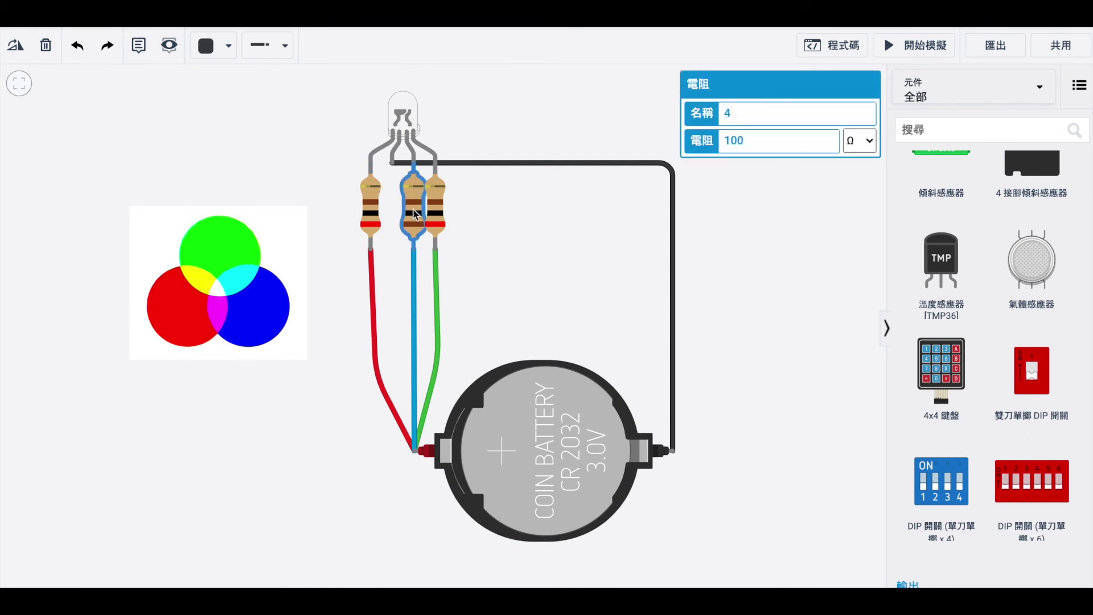
{"action": "left_click", "coordinate": [436, 214]}
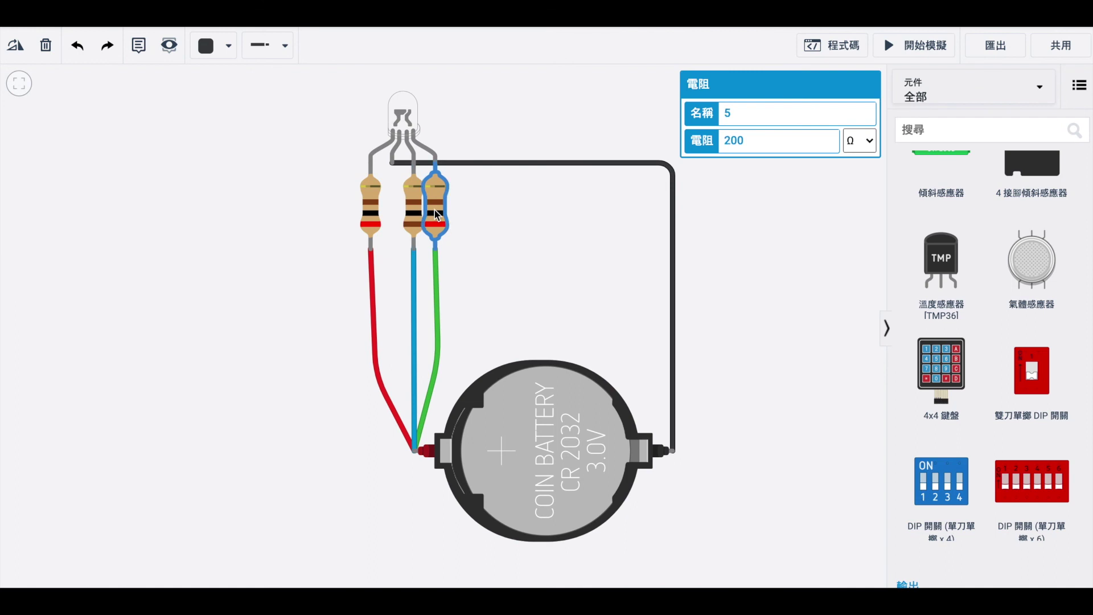
{"action": "left_click_drag", "start_coordinate": [756, 140], "coordinate": [704, 146]}
{"action": "type", "text": "100"}
{"action": "left_click", "coordinate": [530, 224]}
Set the resistor on the blue wire to 1000 Ω and the one on the red wire to 100 Ω
{"action": "left_click", "coordinate": [420, 215]}
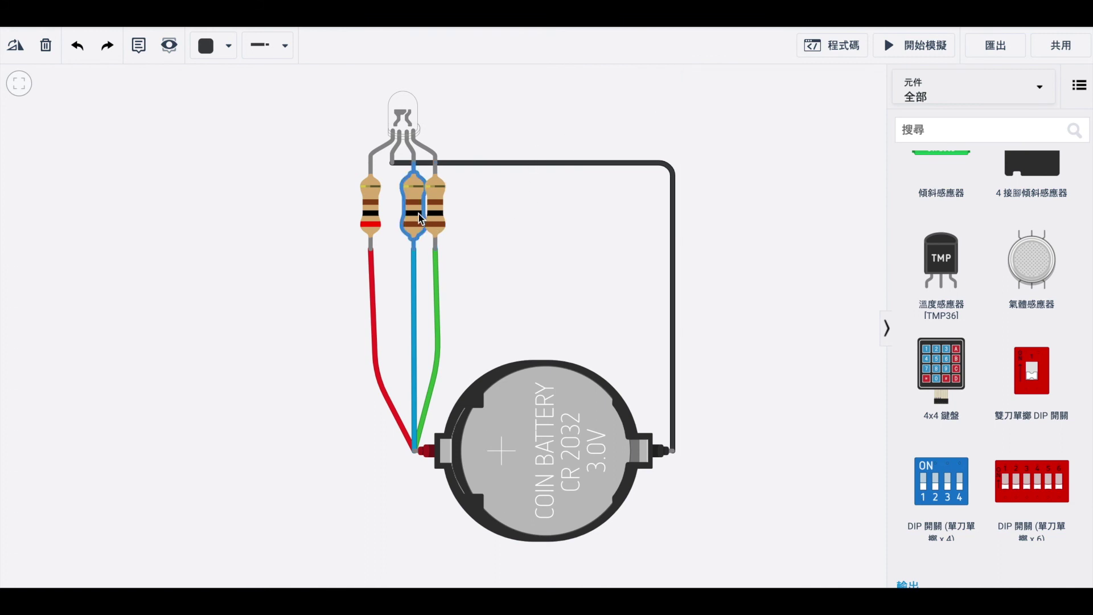
{"action": "type", "text": "000"}
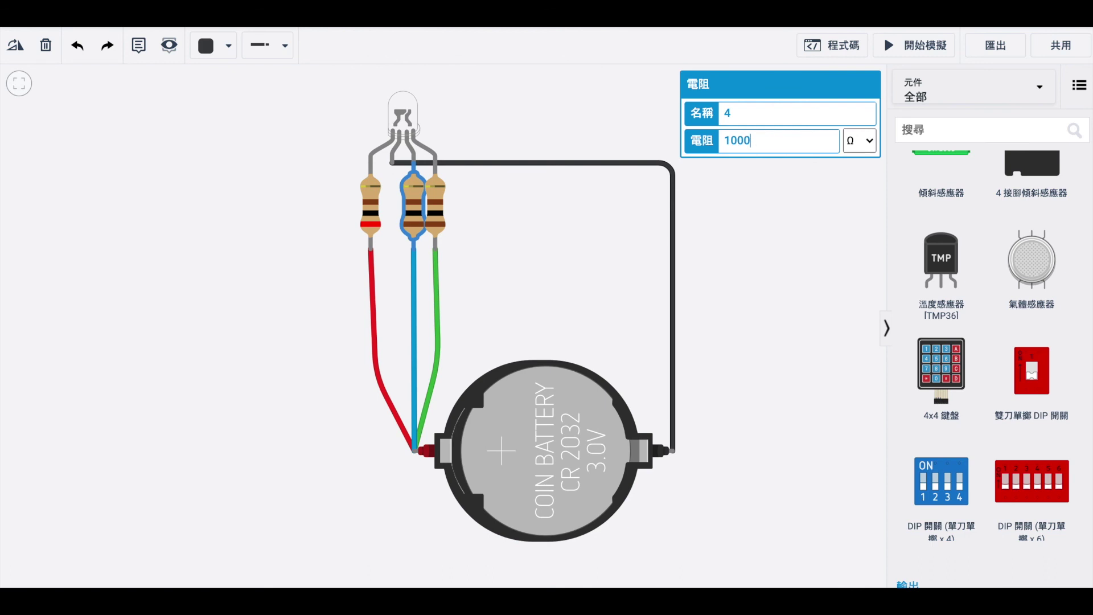
{"action": "left_click", "coordinate": [369, 203]}
{"action": "left_click", "coordinate": [780, 140]}
{"action": "double_click", "coordinate": [780, 141]}
{"action": "type", "text": "100"}
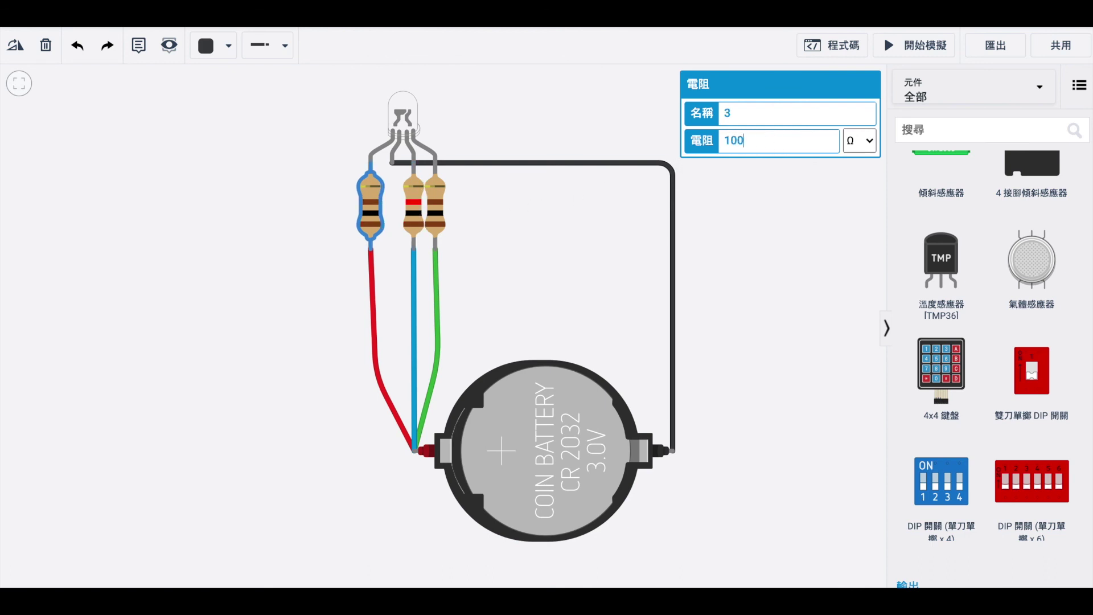
{"action": "left_click", "coordinate": [827, 270]}
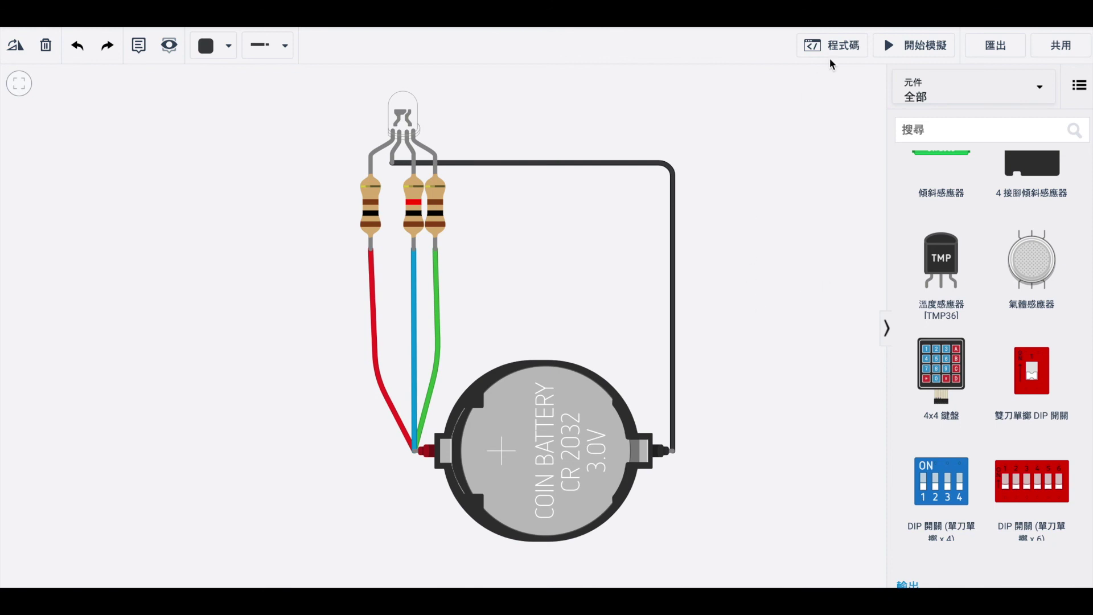
Run the simulation to check the RGB LED's colour, stop it, and open the middle resistor's properties
{"action": "left_click", "coordinate": [916, 45]}
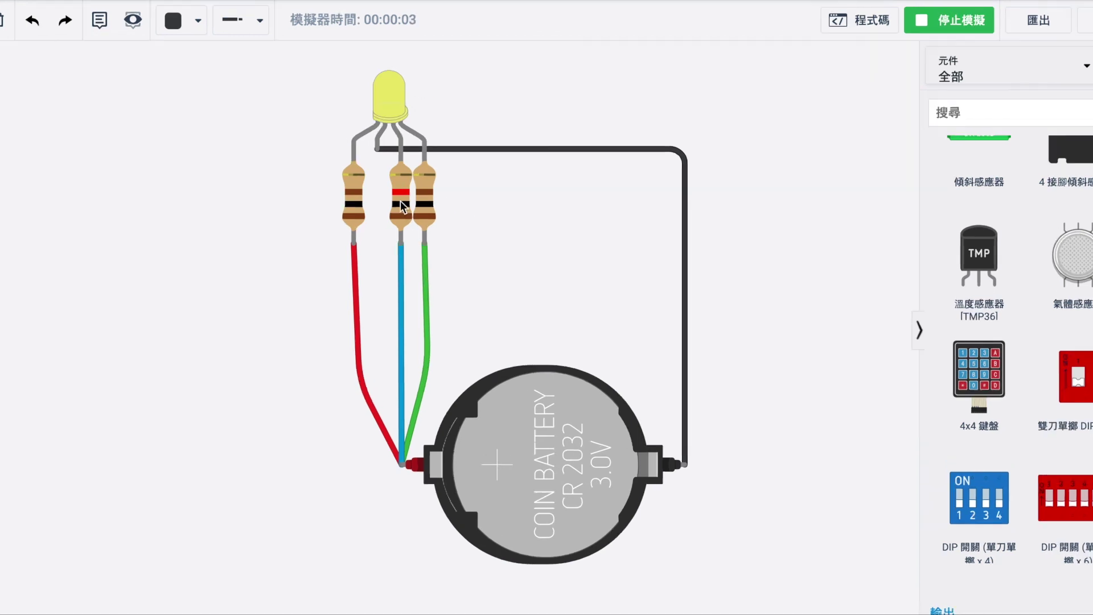
{"action": "left_click", "coordinate": [402, 206]}
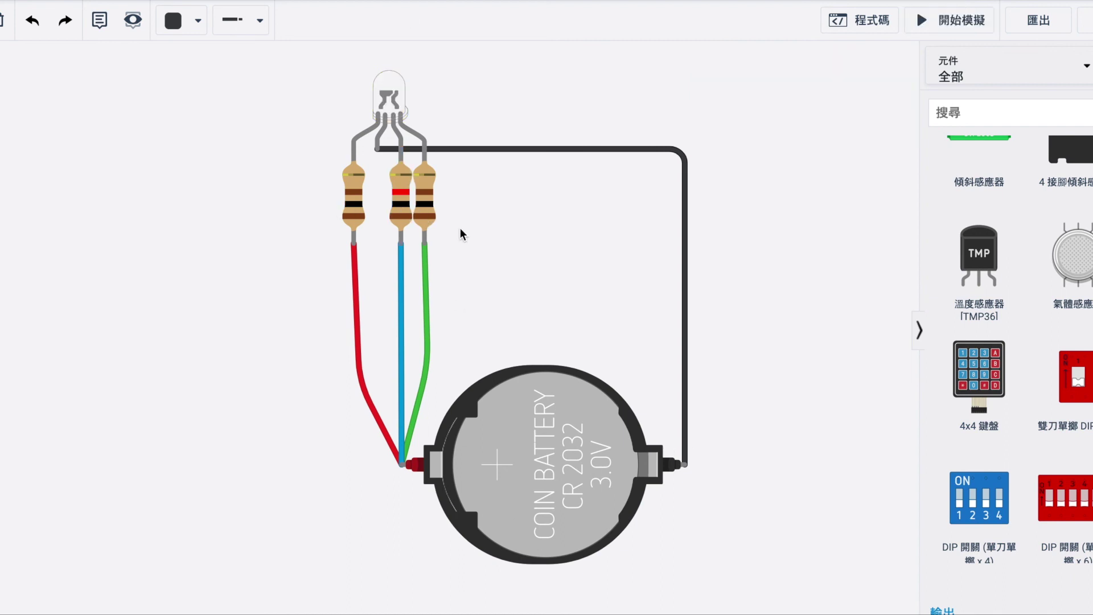
{"action": "left_click", "coordinate": [401, 196]}
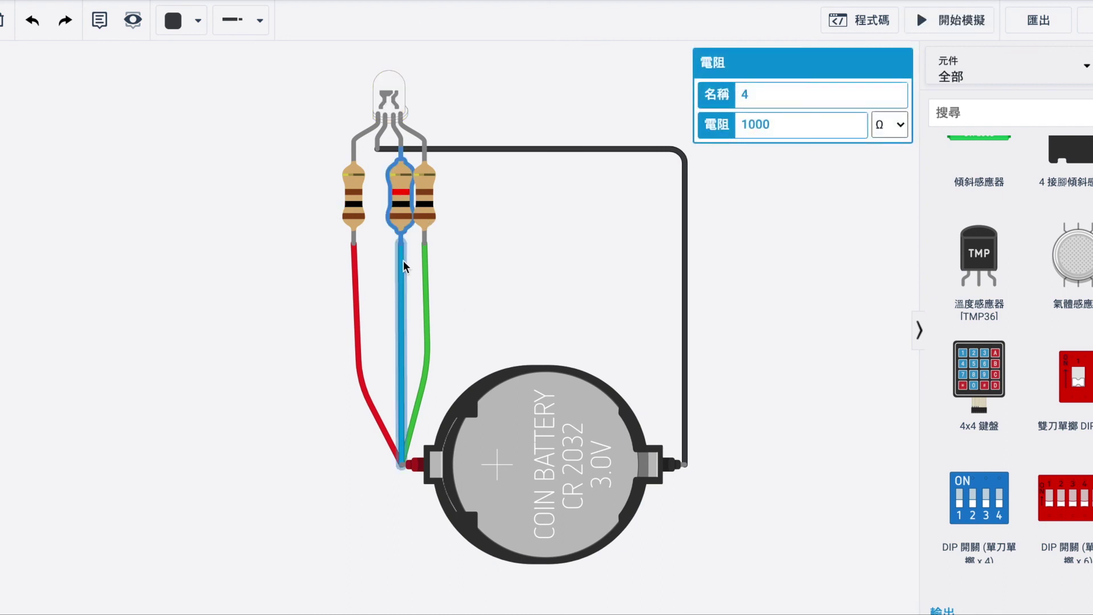